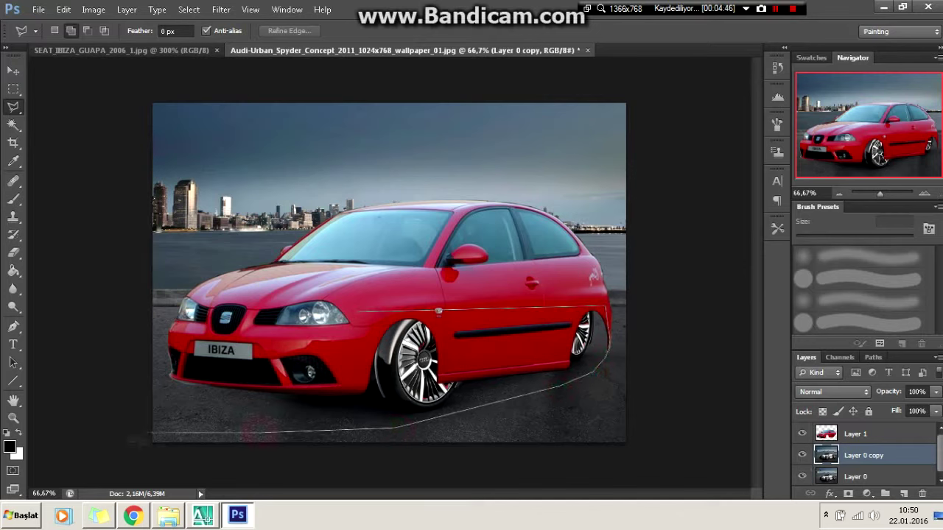
- Close the traced ground outline beneath the composited Ibiza into a selection
{"action": "double_click", "coordinate": [169, 381]}
- Paint a black shadow under the wheels and front bumper, then deselect
{"action": "key", "text": "b"}
{"action": "mouse_move", "coordinate": [593, 324]}
{"action": "left_mouse_down"}
{"action": "mouse_move", "coordinate": [575, 376]}
{"action": "mouse_move", "coordinate": [413, 361]}
{"action": "mouse_move", "coordinate": [445, 366]}
{"action": "left_mouse_up"}
{"action": "left_click_drag", "start_coordinate": [280, 398], "coordinate": [147, 387]}
{"action": "left_click_drag", "start_coordinate": [199, 413], "coordinate": [164, 369]}
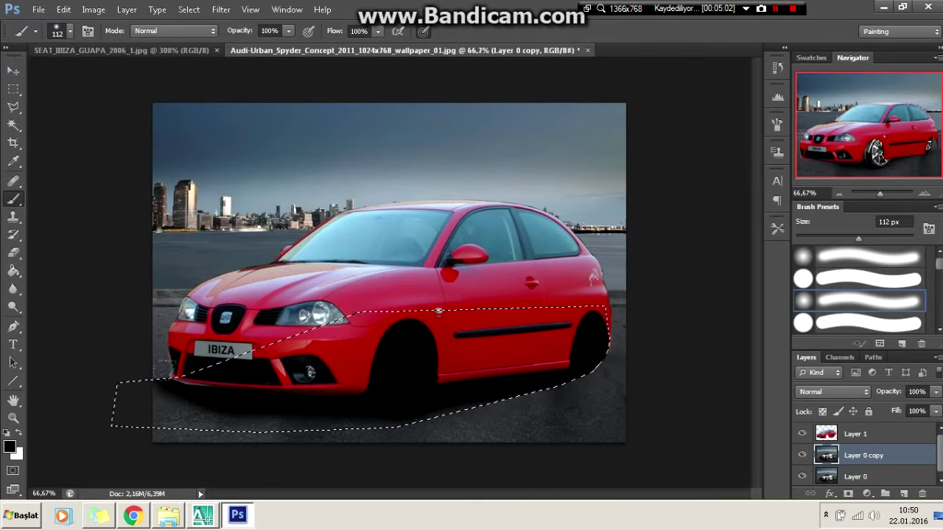
{"action": "key", "text": "ctrl+d"}
- Erase and smudge the shadow edges around the front bumper
{"action": "key", "text": "e"}
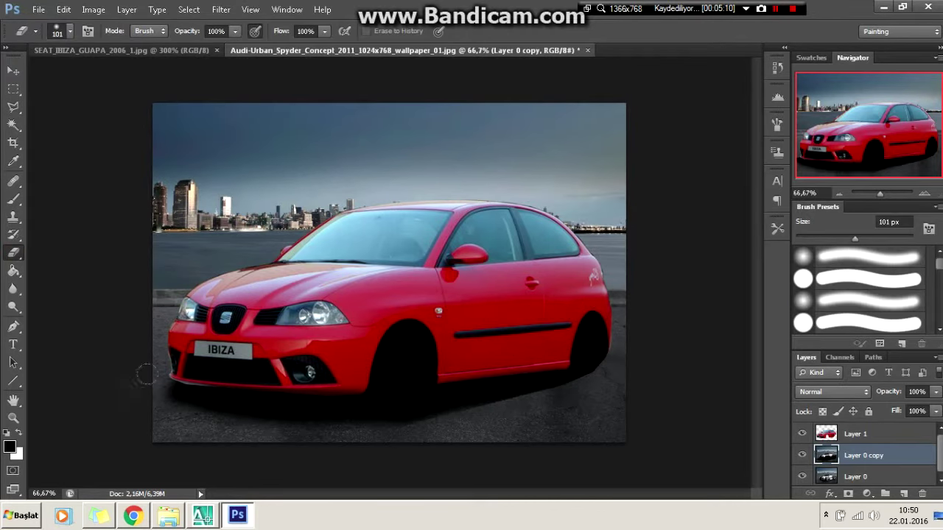
{"action": "key", "text": "ctrl+plus"}
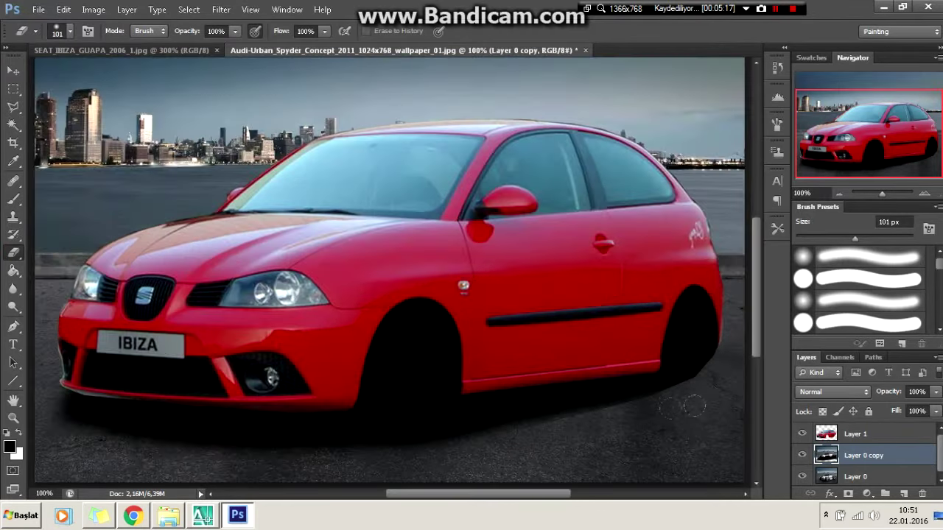
{"action": "key", "text": "ctrl+plus"}
{"action": "key", "text": "ctrl+plus"}
{"action": "key", "text": "alt+bracketright"}
{"action": "key", "text": "l"}
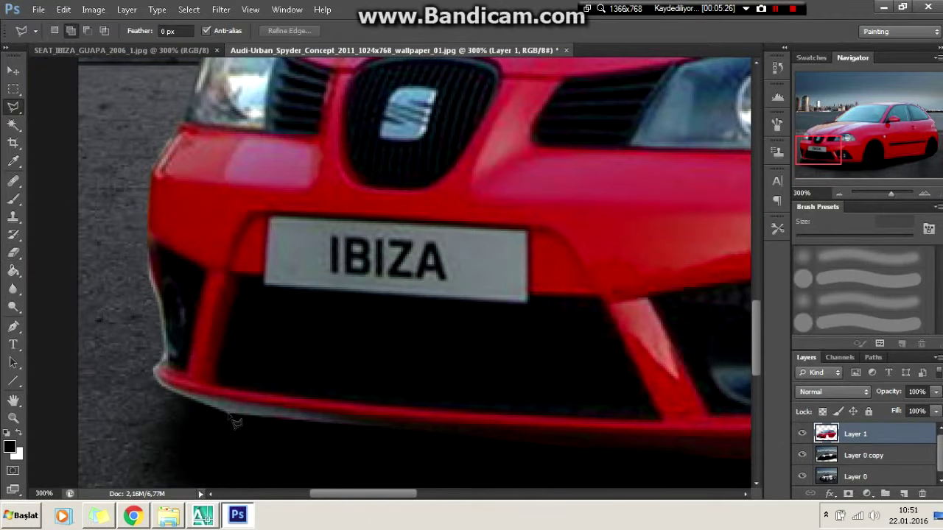
{"action": "left_click", "coordinate": [13, 289]}
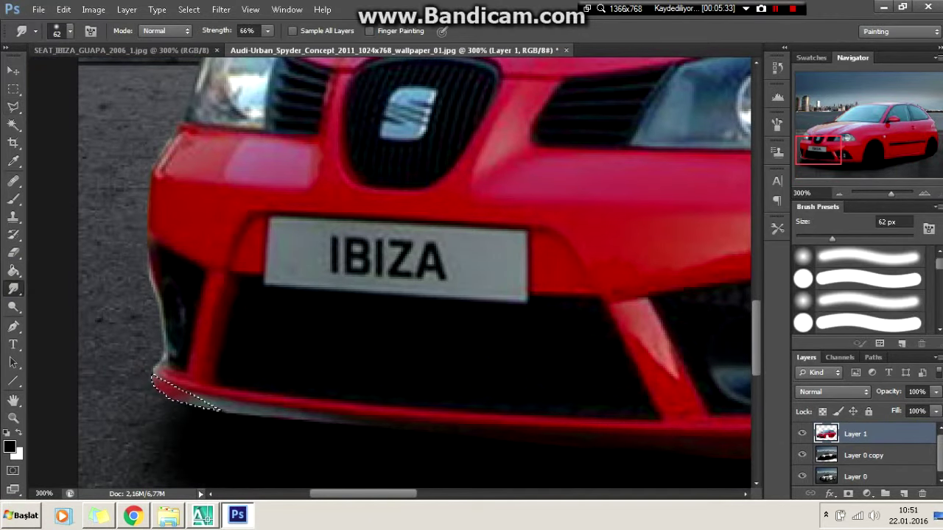
{"action": "key", "text": "l"}
{"action": "key", "text": "ctrl+minus"}
{"action": "key", "text": "ctrl+minus"}
{"action": "key", "text": "ctrl+minus"}
- Duplicate the car layer and colorize it dark grey with Hue/Saturation lightness -61
{"action": "key", "text": "ctrl+j"}
{"action": "left_click", "coordinate": [94, 9]}
{"action": "left_click", "coordinate": [264, 107]}
{"action": "left_click", "coordinate": [809, 316]}
{"action": "left_click_drag", "start_coordinate": [666, 300], "coordinate": [626, 313]}
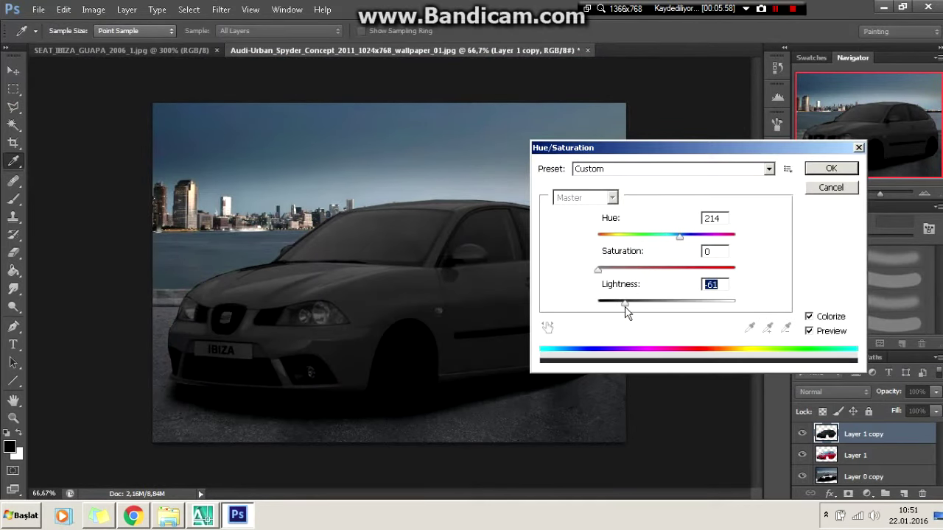
{"action": "left_click", "coordinate": [815, 173]}
- Darken the car copy to near-black with Levels midtones at 0.62
{"action": "left_click", "coordinate": [93, 9]}
{"action": "left_click", "coordinate": [264, 51]}
{"action": "left_click_drag", "start_coordinate": [738, 327], "coordinate": [764, 328]}
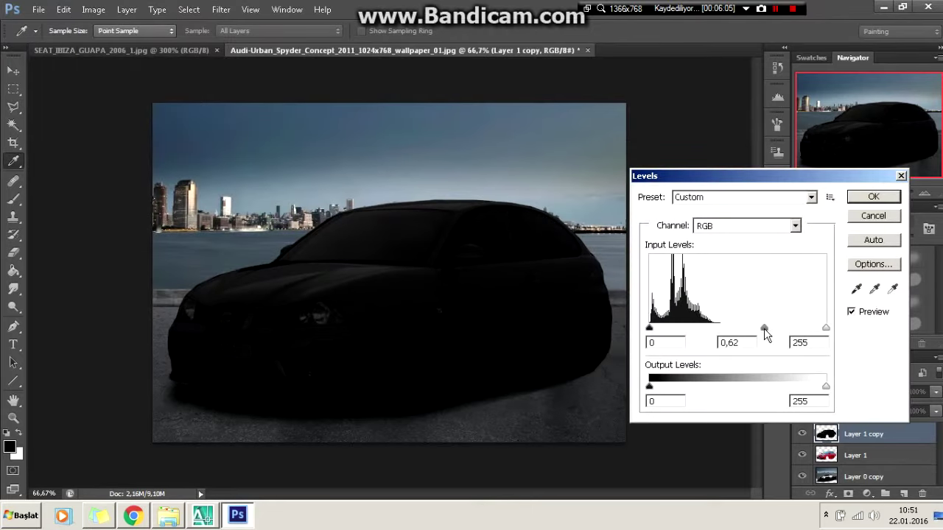
{"action": "key", "text": "Return"}
{"action": "key", "text": "l"}
{"action": "key", "text": "ctrl+plus"}
{"action": "key", "text": "ctrl+plus"}
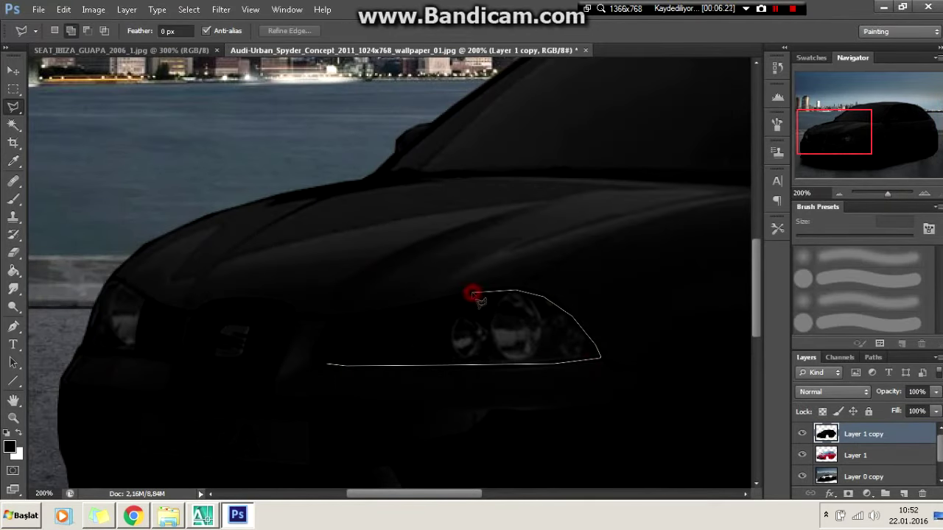
- Cut the black away over the headlight and S badge to reveal the originals
{"action": "left_click", "coordinate": [322, 360]}
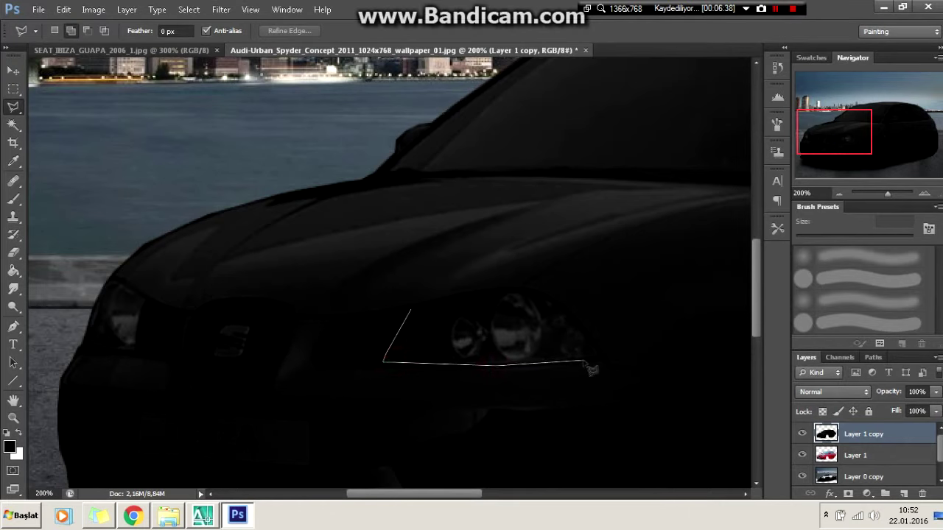
{"action": "double_click", "coordinate": [479, 300]}
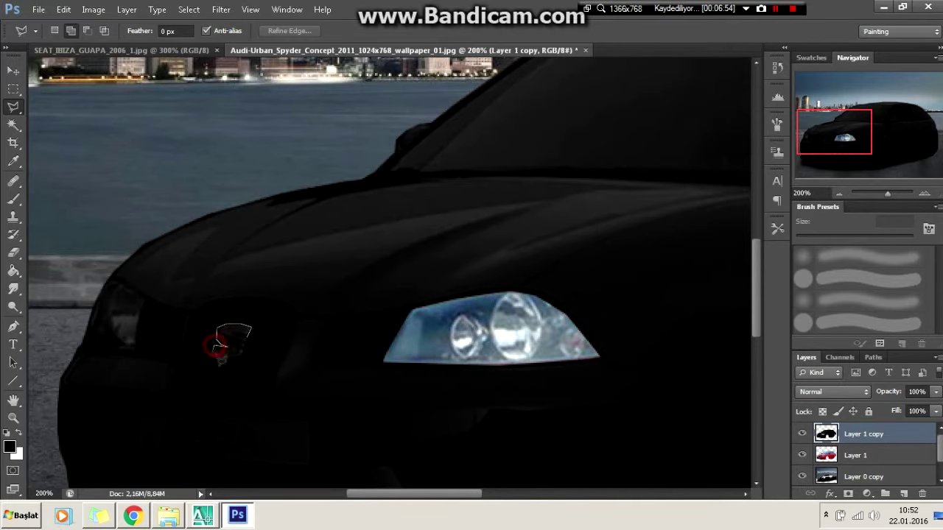
{"action": "double_click", "coordinate": [250, 352]}
{"action": "key", "text": "Delete"}
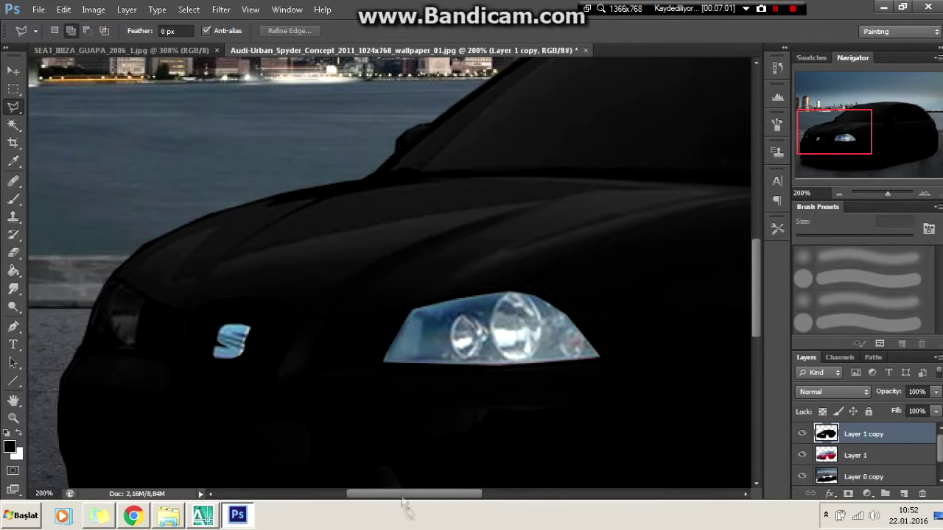
{"action": "key", "text": "ctrl+d"}
{"action": "scroll", "coordinate": [275, 321], "scroll_direction": "left", "scroll_amount": 3}
- Clear the black over the fog light
{"action": "double_click", "coordinate": [243, 287]}
{"action": "key", "text": "Delete"}
{"action": "key", "text": "ctrl+d"}
{"action": "left_click_drag", "start_coordinate": [274, 317], "coordinate": [393, 256]}
{"action": "key", "text": "ctrl+minus"}
- Lighten the blackened car slightly with Levels midtone 1.31
{"action": "left_click", "coordinate": [93, 9]}
{"action": "left_click", "coordinate": [253, 51]}
{"action": "left_click_drag", "start_coordinate": [737, 328], "coordinate": [720, 329]}
{"action": "key", "text": "Return"}
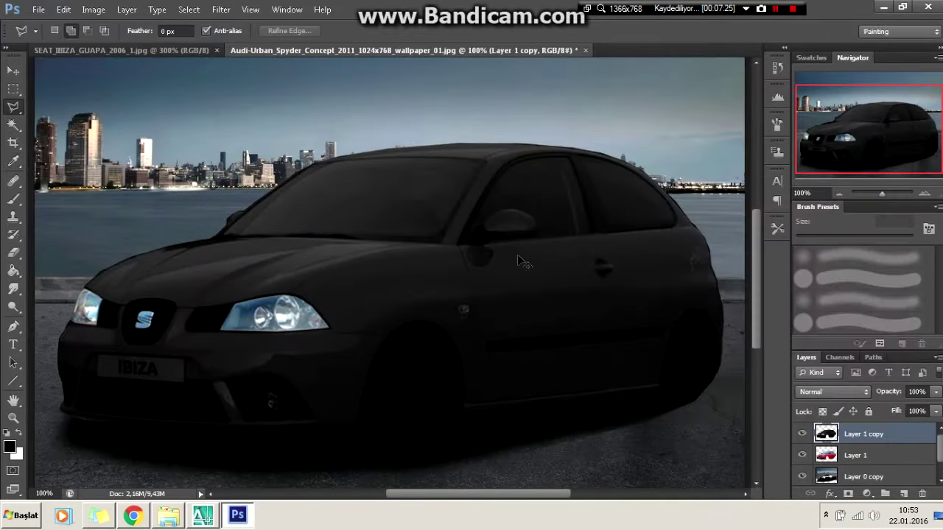
{"action": "key", "text": "l"}
{"action": "key", "text": "ctrl+plus"}
{"action": "key", "text": "ctrl+plus"}
- Trace the hood edge and switch between the red and blackened car layers
{"action": "scroll", "coordinate": [308, 252], "scroll_direction": "down", "scroll_amount": 2}
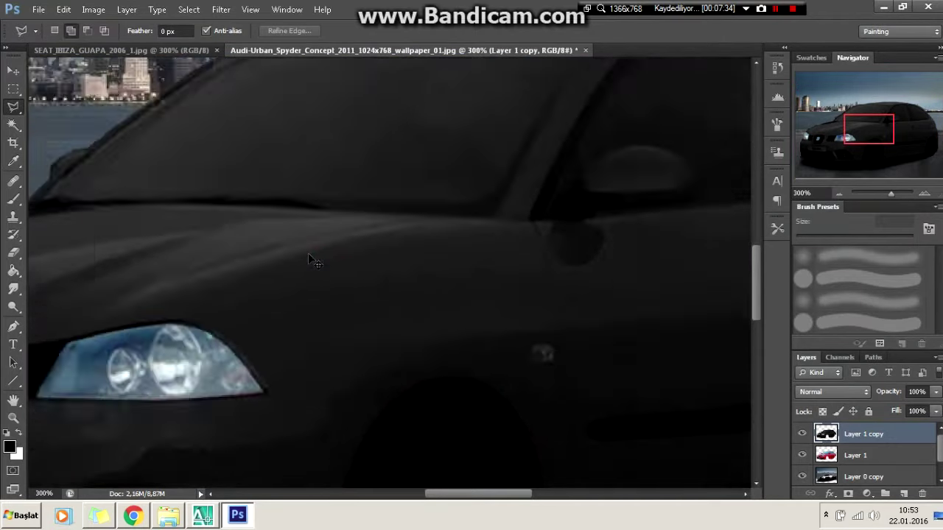
{"action": "scroll", "coordinate": [308, 252], "scroll_direction": "down", "scroll_amount": 1}
{"action": "scroll", "coordinate": [308, 253], "scroll_direction": "up", "scroll_amount": 3}
{"action": "scroll", "coordinate": [267, 366], "scroll_direction": "up", "scroll_amount": 1}
{"action": "double_click", "coordinate": [266, 366]}
{"action": "key", "text": "ctrl+d"}
{"action": "key", "text": "alt+bracketleft"}
{"action": "key", "text": "ctrl+d"}
- Clear the black over the windscreen to reveal the original glass
{"action": "scroll", "coordinate": [657, 322], "scroll_direction": "down", "scroll_amount": 4}
{"action": "key", "text": "alt+bracketright"}
{"action": "scroll", "coordinate": [665, 326], "scroll_direction": "up", "scroll_amount": 1}
{"action": "scroll", "coordinate": [504, 324], "scroll_direction": "up", "scroll_amount": 1}
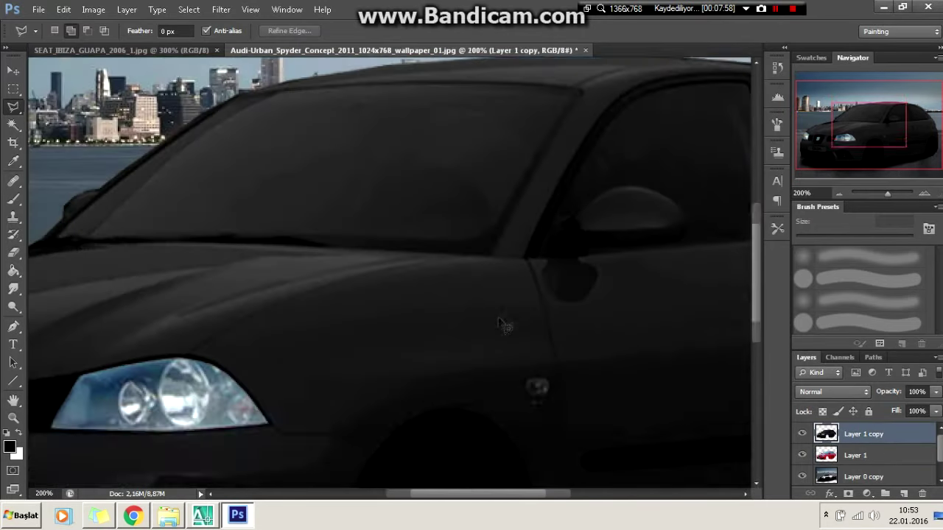
{"action": "scroll", "coordinate": [503, 324], "scroll_direction": "up", "scroll_amount": 2}
{"action": "left_click", "coordinate": [58, 317]}
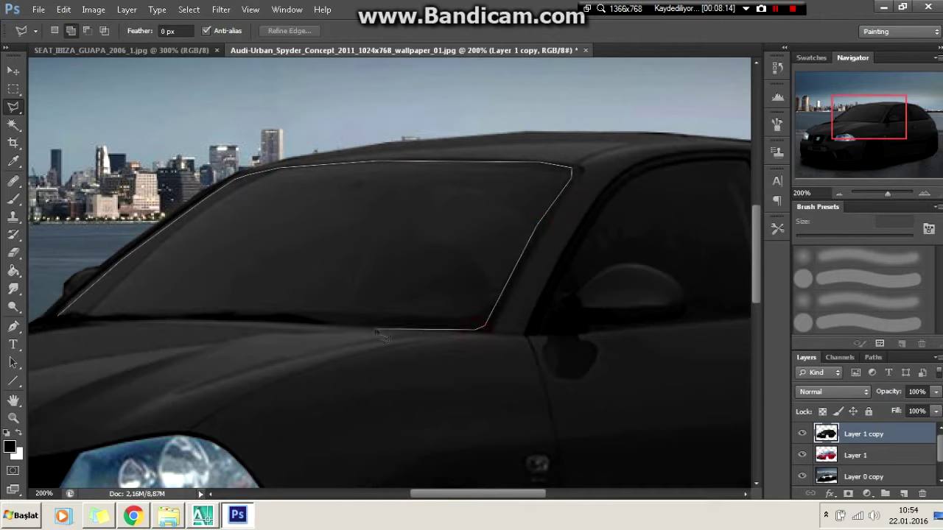
{"action": "double_click", "coordinate": [121, 323]}
{"action": "key", "text": "Delete"}
{"action": "key", "text": "ctrl+d"}
{"action": "scroll", "coordinate": [431, 246], "scroll_direction": "down", "scroll_amount": 3}
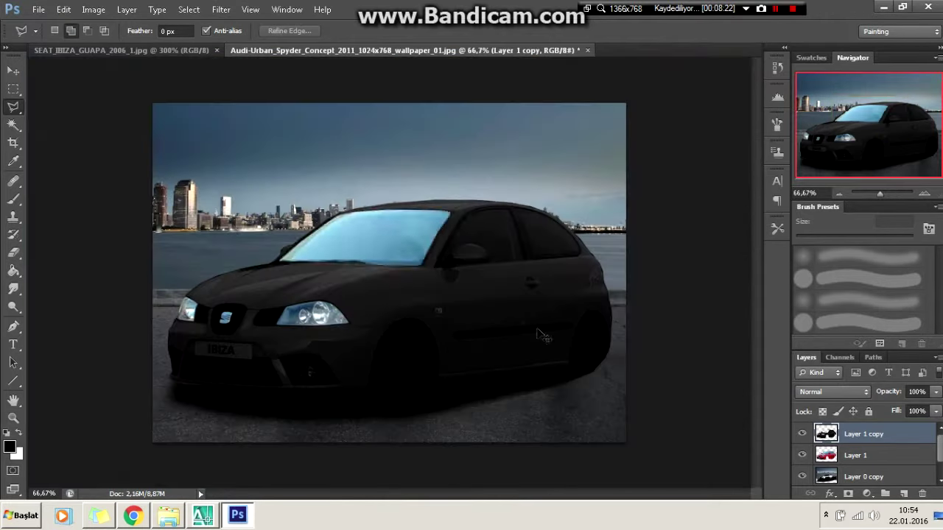
- Set the brush to white paint at 17% opacity
{"action": "left_click", "coordinate": [13, 199]}
{"action": "left_click", "coordinate": [9, 447]}
{"action": "left_click", "coordinate": [535, 138]}
{"action": "left_click", "coordinate": [877, 134]}
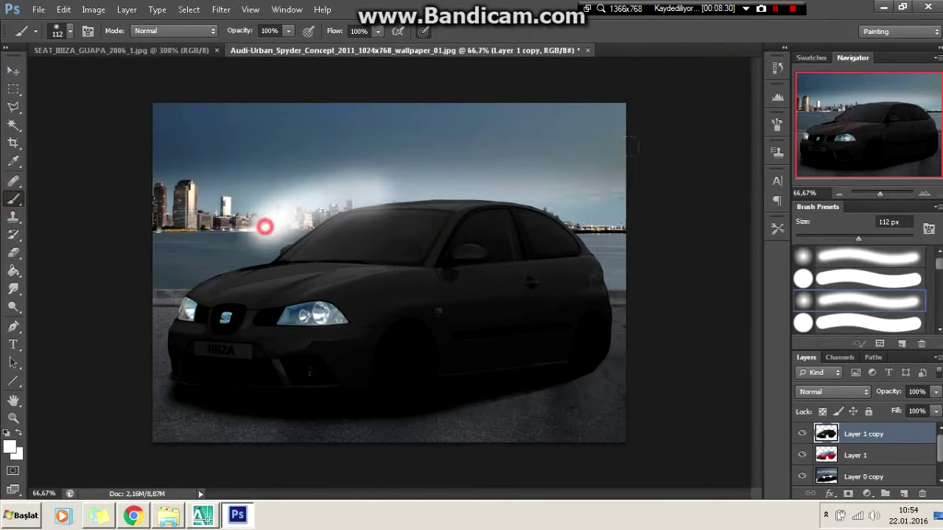
{"action": "left_click_drag", "start_coordinate": [254, 49], "coordinate": [227, 49]}
- Bring up Image Adjustments to desaturate the bumper
{"action": "scroll", "coordinate": [431, 126], "scroll_direction": "up", "scroll_amount": 1}
{"action": "scroll", "coordinate": [431, 126], "scroll_direction": "up", "scroll_amount": 1}
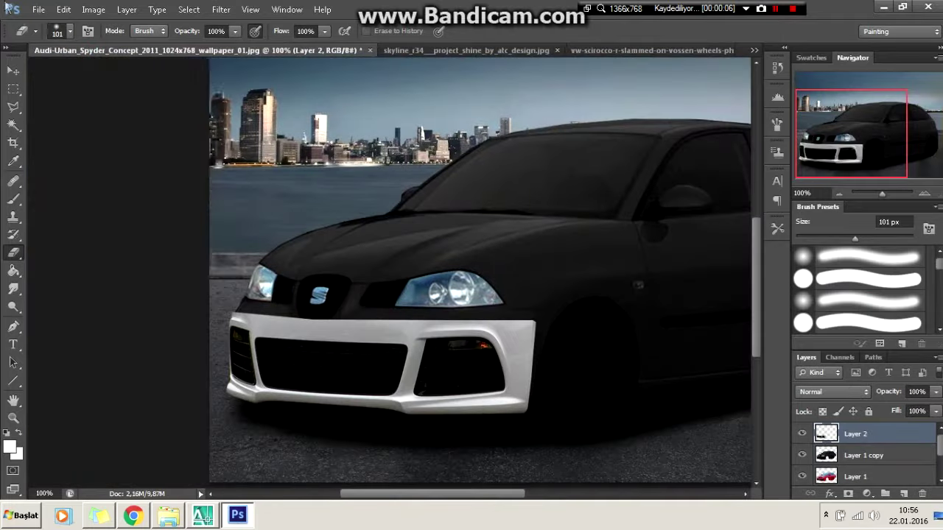
{"action": "left_click", "coordinate": [93, 8]}
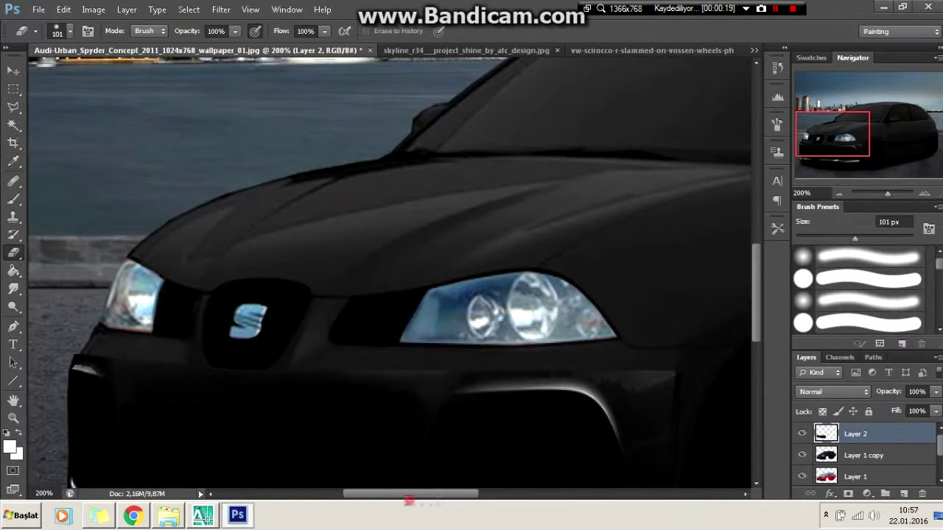
{"action": "key", "text": "Return"}
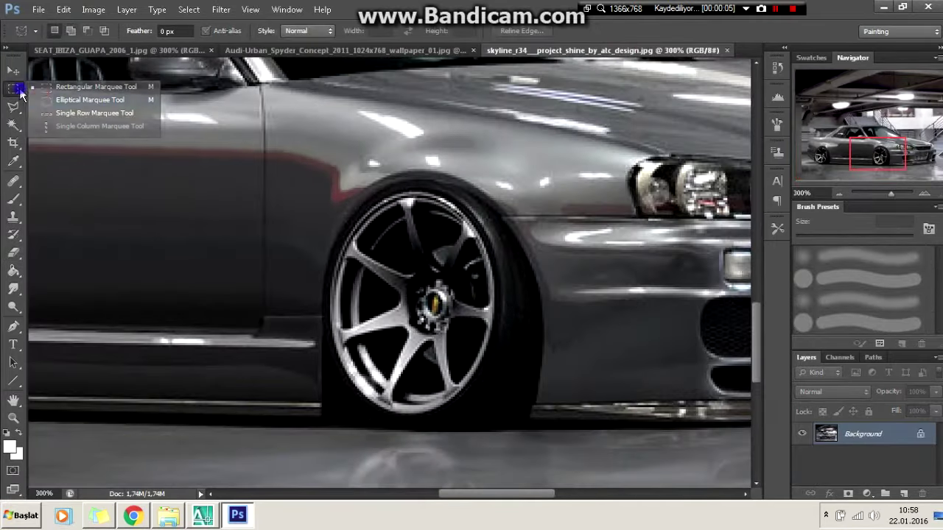
- Draw an oval selection around the Skyline's alloy wheel
{"action": "left_click_drag", "start_coordinate": [325, 176], "coordinate": [527, 431]}
{"action": "right_click", "coordinate": [479, 84]}
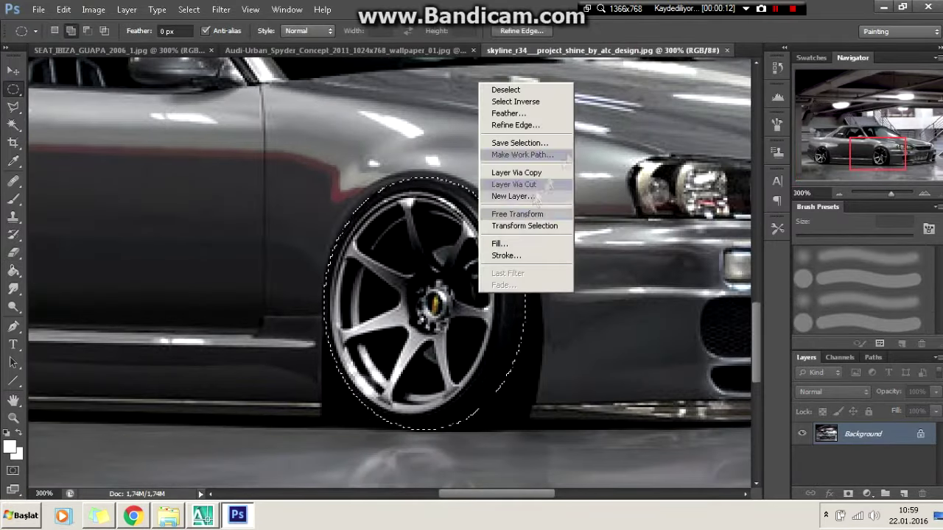
{"action": "left_click", "coordinate": [575, 169]}
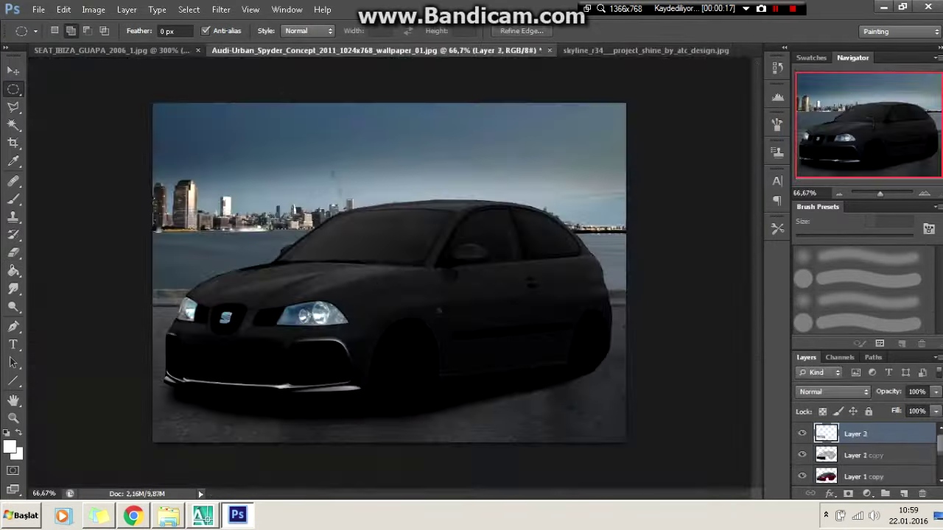
- Rotate the pasted wheel 90° clockwise and scale it over the front arch
{"action": "right_click", "coordinate": [396, 257]}
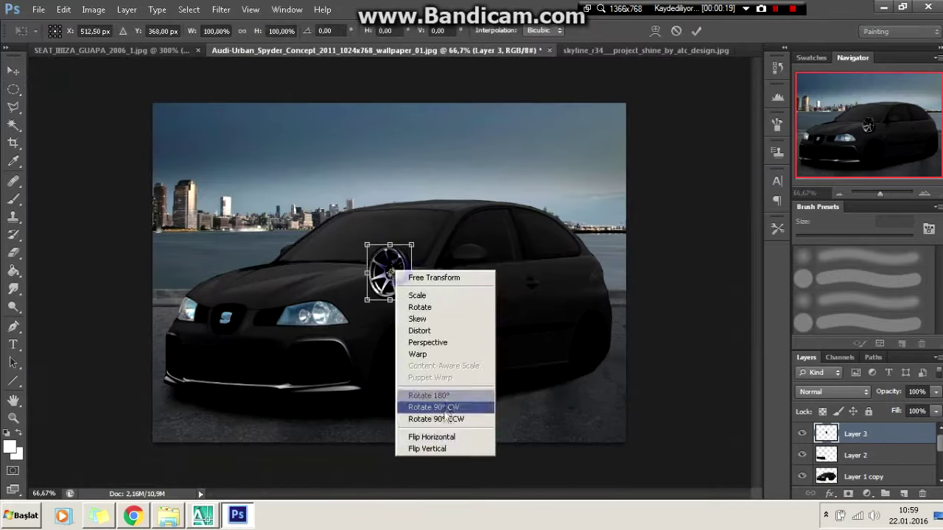
{"action": "left_click", "coordinate": [442, 400]}
{"action": "mouse_move", "coordinate": [459, 332]}
{"action": "left_mouse_down"}
{"action": "mouse_move", "coordinate": [458, 315]}
{"action": "mouse_move", "coordinate": [442, 313]}
{"action": "left_mouse_up"}
{"action": "key", "text": "ctrl+plus"}
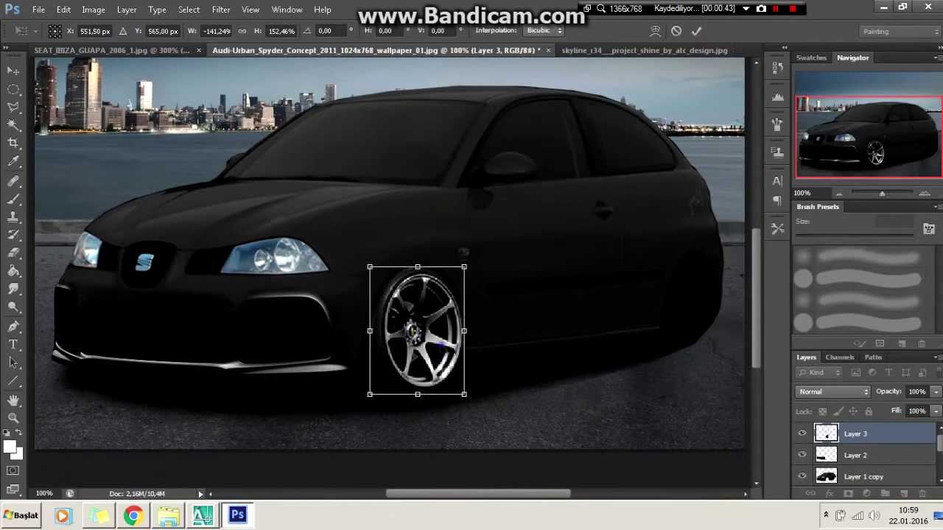
{"action": "right_click", "coordinate": [436, 156]}
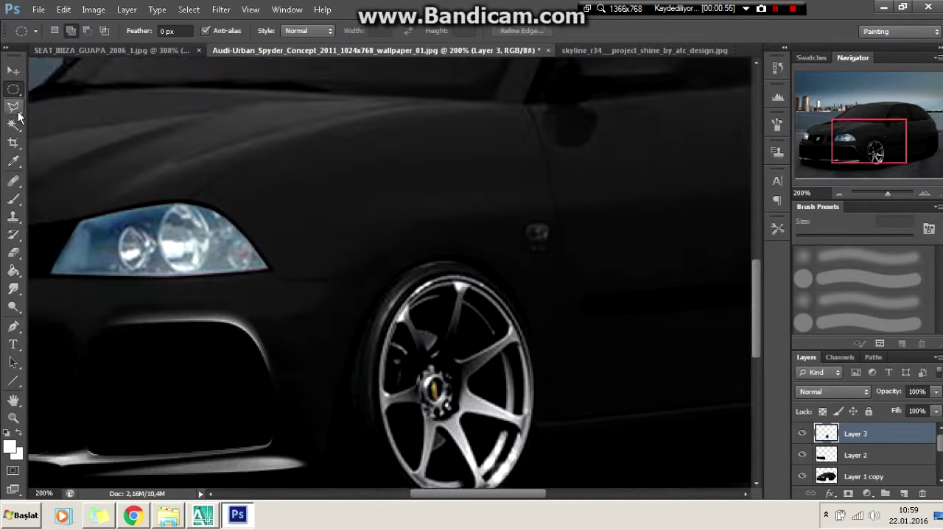
- Outline and paint over the arch area in front of the new front wheel
{"action": "left_click", "coordinate": [15, 109]}
{"action": "scroll", "coordinate": [439, 448], "scroll_direction": "down", "scroll_amount": 3}
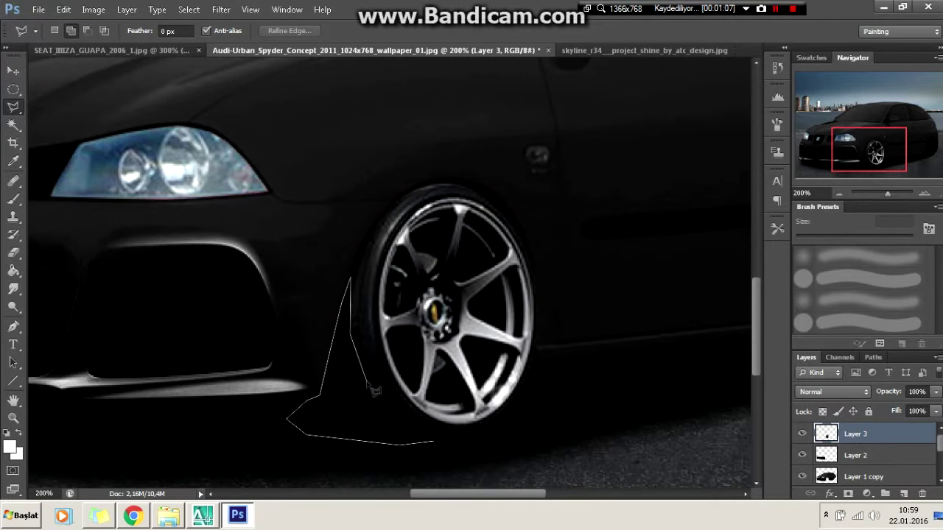
{"action": "left_click", "coordinate": [433, 442]}
{"action": "left_click", "coordinate": [13, 199]}
{"action": "key", "text": "l"}
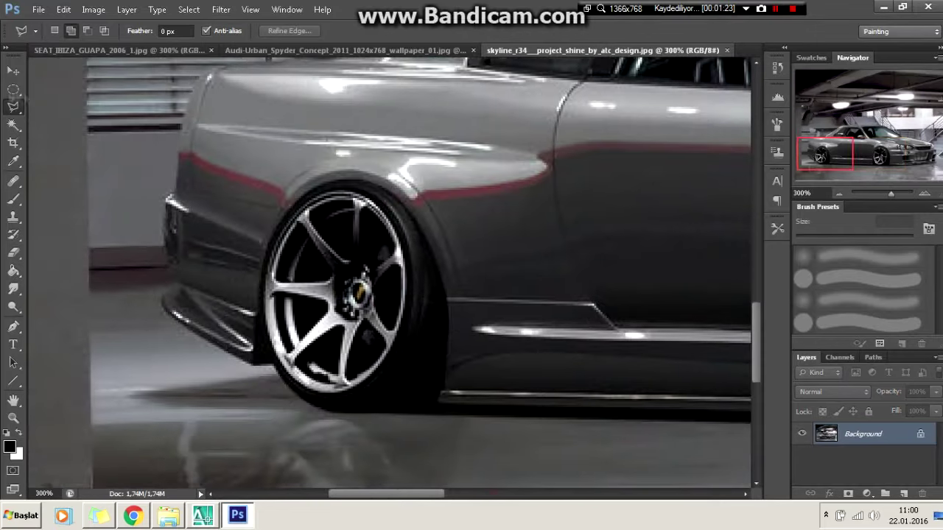
- Draw an oval selection fitted around the Skyline's rear wheel and tyre
{"action": "left_click", "coordinate": [13, 89]}
{"action": "left_click_drag", "start_coordinate": [263, 182], "coordinate": [440, 426]}
{"action": "left_click_drag", "start_coordinate": [449, 303], "coordinate": [440, 303]}
- Reshape and tilt the oval around the Skyline's rear wheel, then copy it
{"action": "left_click_drag", "start_coordinate": [352, 426], "coordinate": [352, 413]}
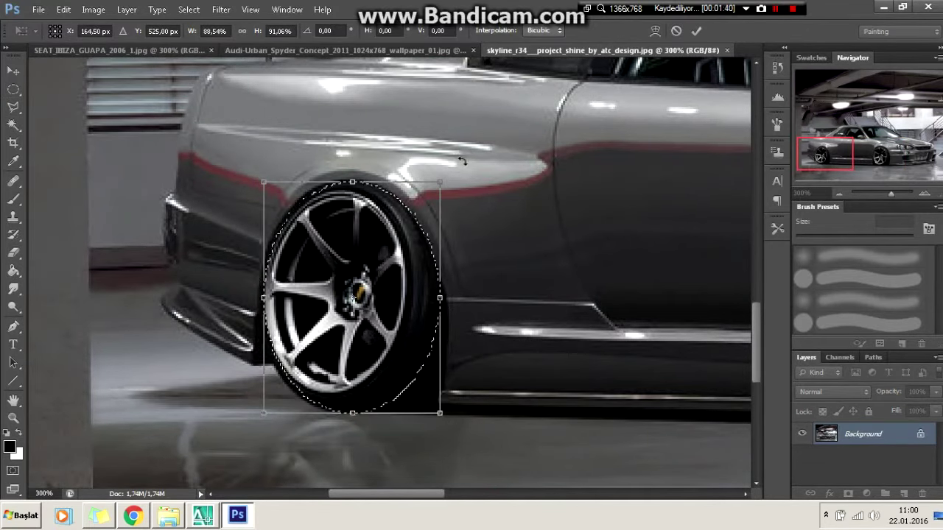
{"action": "left_click_drag", "start_coordinate": [462, 160], "coordinate": [452, 179]}
{"action": "left_click_drag", "start_coordinate": [274, 171], "coordinate": [280, 177]}
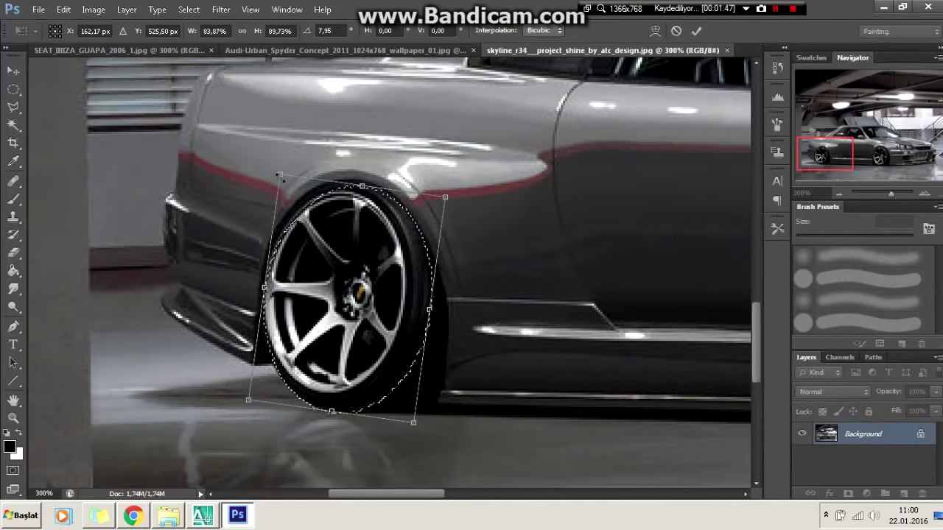
{"action": "key", "text": "Return"}
{"action": "key", "text": "ctrl+c"}
- Paste the wheel into the Ibiza, flip it horizontally and move it onto the rear arch
{"action": "left_click", "coordinate": [375, 50]}
{"action": "key", "text": "ctrl+v"}
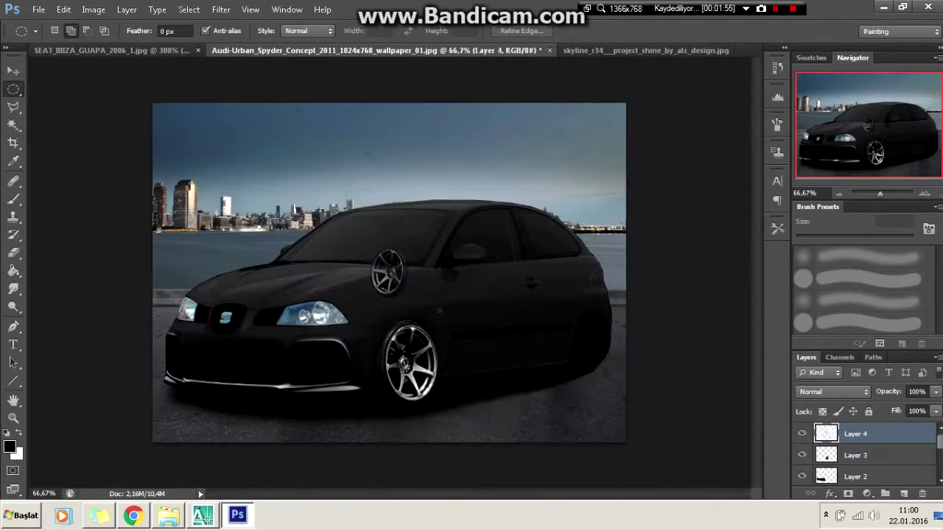
{"action": "key", "text": "ctrl+t"}
{"action": "right_click", "coordinate": [391, 274]}
{"action": "left_click", "coordinate": [420, 443]}
{"action": "left_click_drag", "start_coordinate": [387, 271], "coordinate": [611, 332]}
{"action": "key", "text": "ctrl+plus"}
{"action": "scroll", "coordinate": [545, 389], "scroll_direction": "right", "scroll_amount": 2}
- Narrow, stretch and rotate the pasted wheel so it sits on the ground
{"action": "left_click_drag", "start_coordinate": [545, 434], "coordinate": [545, 450]}
{"action": "left_click_drag", "start_coordinate": [574, 344], "coordinate": [568, 328]}
{"action": "key", "text": "ctrl+plus"}
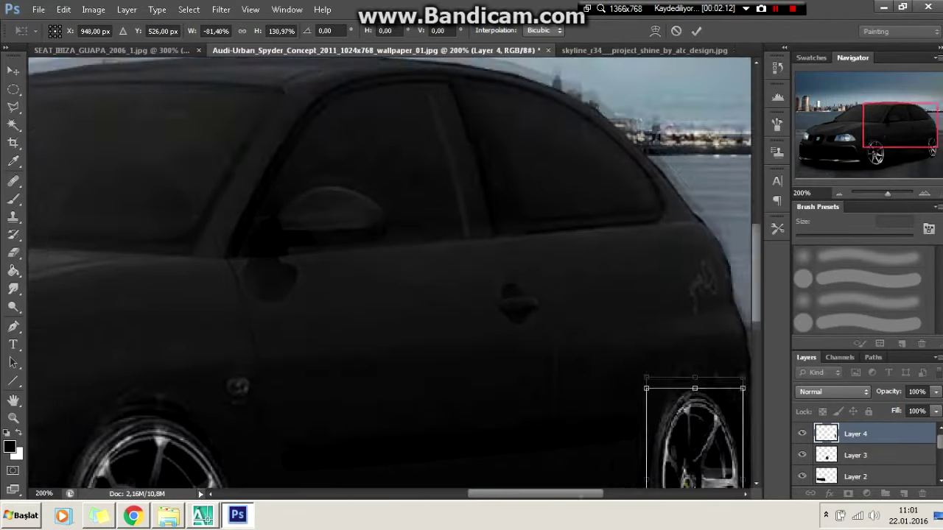
{"action": "scroll", "coordinate": [471, 295], "scroll_direction": "down", "scroll_amount": 5}
{"action": "scroll", "coordinate": [472, 294], "scroll_direction": "right", "scroll_amount": 5}
{"action": "left_click_drag", "start_coordinate": [549, 402], "coordinate": [544, 232]}
{"action": "left_click_drag", "start_coordinate": [513, 419], "coordinate": [513, 410]}
{"action": "left_click", "coordinate": [696, 31]}
{"action": "key", "text": "ctrl+0"}
- Delete the old rear wheel attempt and move a duplicate of the front alloy wheel rearward
{"action": "key", "text": "m"}
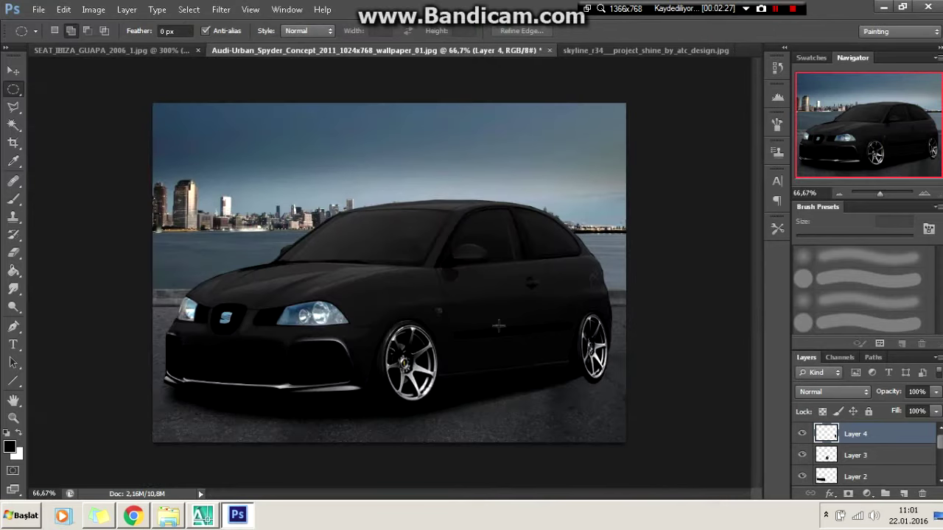
{"action": "key", "text": "Delete"}
{"action": "left_click", "coordinate": [855, 456]}
{"action": "key", "text": "ctrl+j"}
{"action": "key", "text": "v"}
{"action": "left_click_drag", "start_coordinate": [410, 361], "coordinate": [581, 361]}
{"action": "left_click_drag", "start_coordinate": [547, 495], "coordinate": [606, 499]}
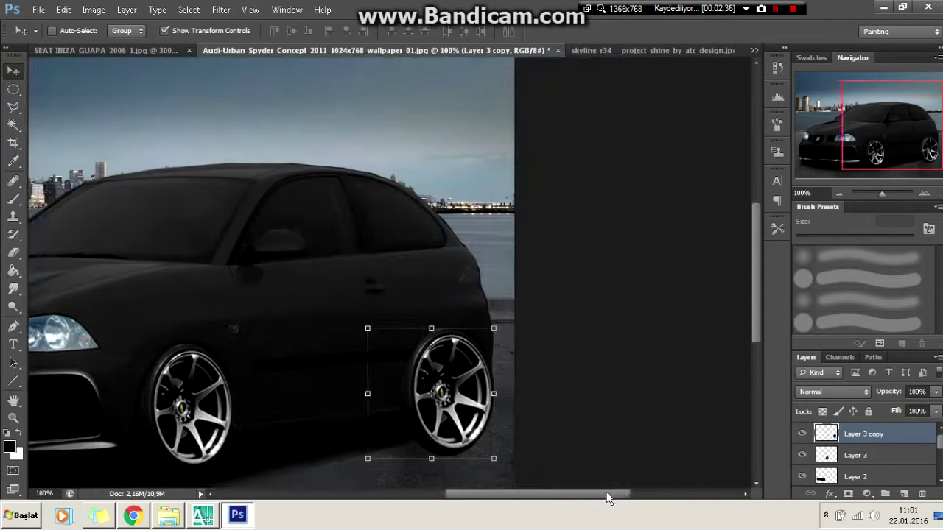
- Narrow the wheel copy to about 59% width to fit the rear arch
{"action": "key", "text": "ctrl+plus"}
{"action": "left_click_drag", "start_coordinate": [343, 354], "coordinate": [442, 341]}
{"action": "left_click_drag", "start_coordinate": [606, 341], "coordinate": [594, 341]}
{"action": "scroll", "coordinate": [530, 295], "scroll_direction": "down", "scroll_amount": 1}
{"action": "right_click", "coordinate": [531, 243]}
{"action": "key", "text": "Escape"}
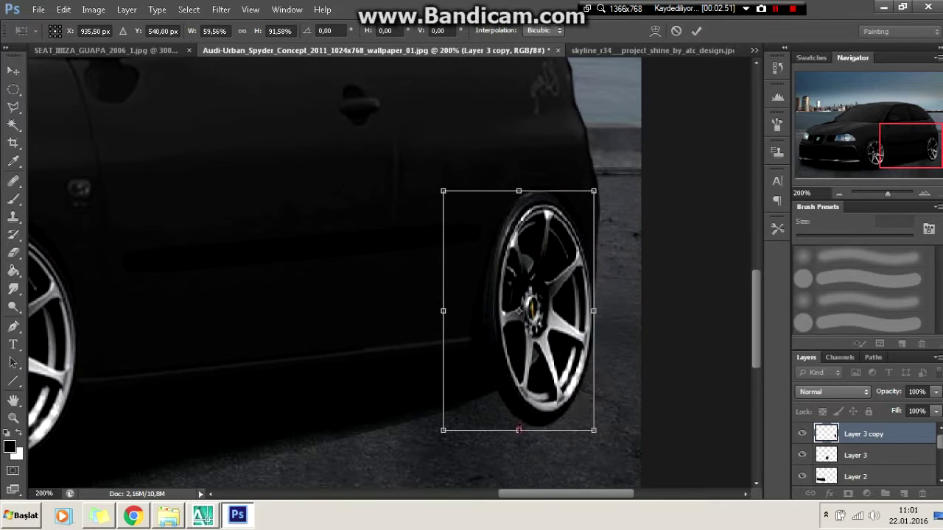
{"action": "left_click", "coordinate": [696, 31]}
{"action": "key", "text": "ctrl+minus"}
{"action": "mouse_move", "coordinate": [560, 494]}
{"action": "left_mouse_down"}
{"action": "mouse_move", "coordinate": [500, 496]}
{"action": "mouse_move", "coordinate": [557, 495]}
{"action": "left_mouse_up"}
{"action": "key", "text": "l"}
{"action": "key", "text": "ctrl+plus"}
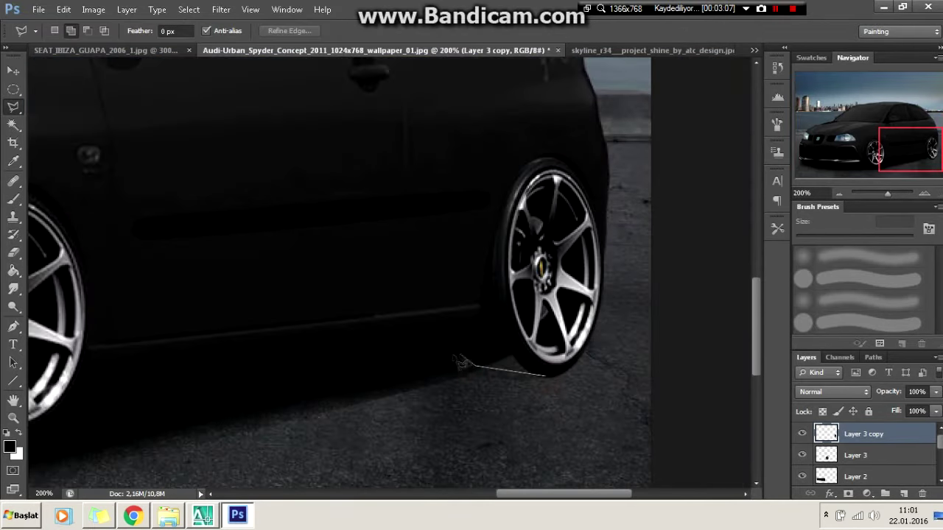
- Finish painting the area below the rear wheel and clear the selection
{"action": "double_click", "coordinate": [542, 381]}
{"action": "key", "text": "b"}
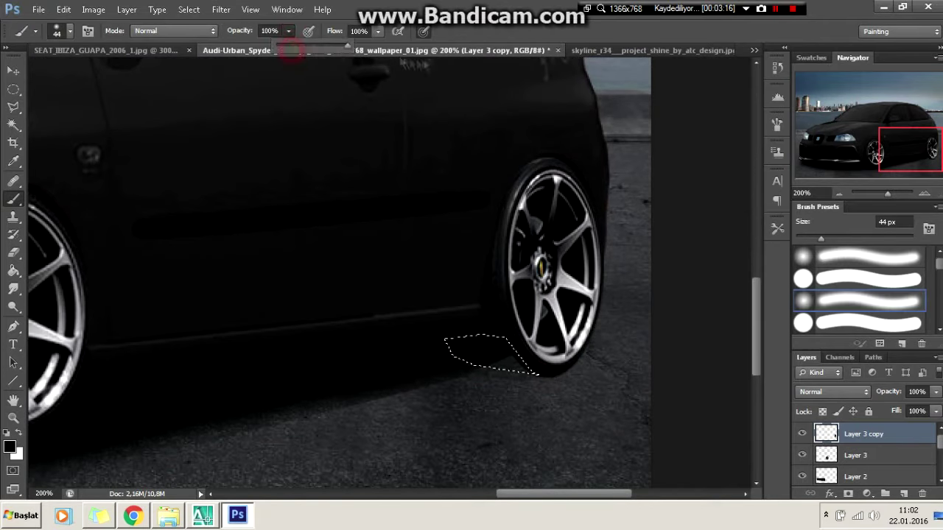
{"action": "key", "text": "ctrl+d"}
{"action": "key", "text": "l"}
{"action": "key", "text": "ctrl+minus"}
{"action": "key", "text": "ctrl+minus"}
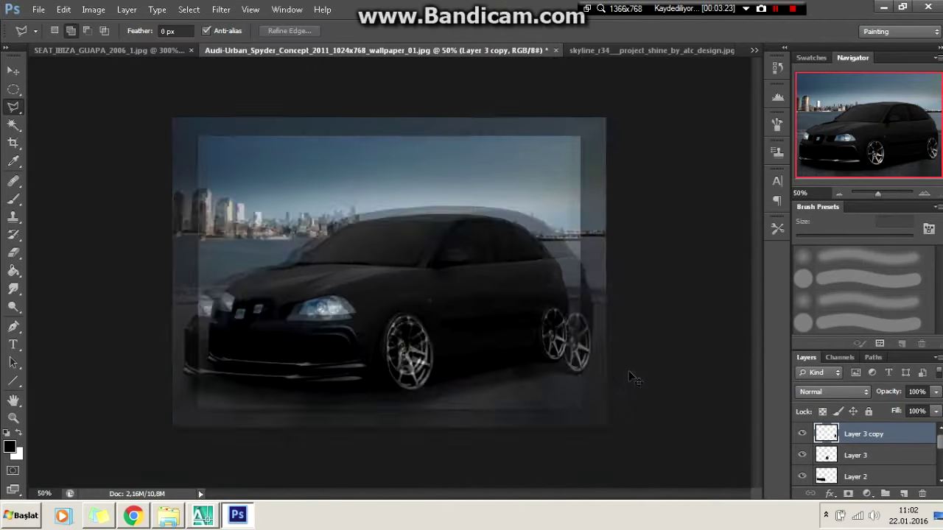
{"action": "key", "text": "ctrl+plus"}
- Readjust the rear wheel's placement with Free Transform
{"action": "right_click", "coordinate": [675, 386]}
{"action": "key", "text": "ctrl+t"}
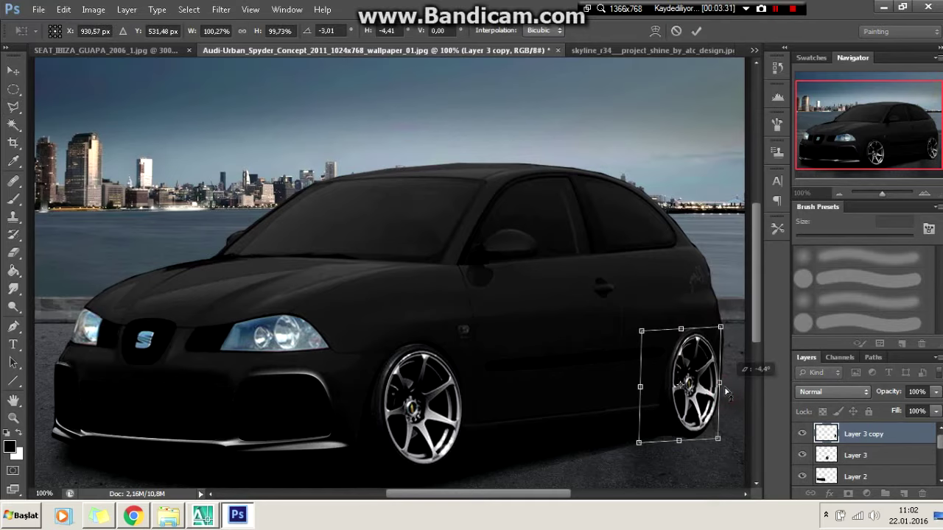
{"action": "key", "text": "Return"}
{"action": "key", "text": "ctrl+minus"}
{"action": "key", "text": "ctrl+plus"}
{"action": "key", "text": "ctrl+plus"}
{"action": "key", "text": "ctrl+plus"}
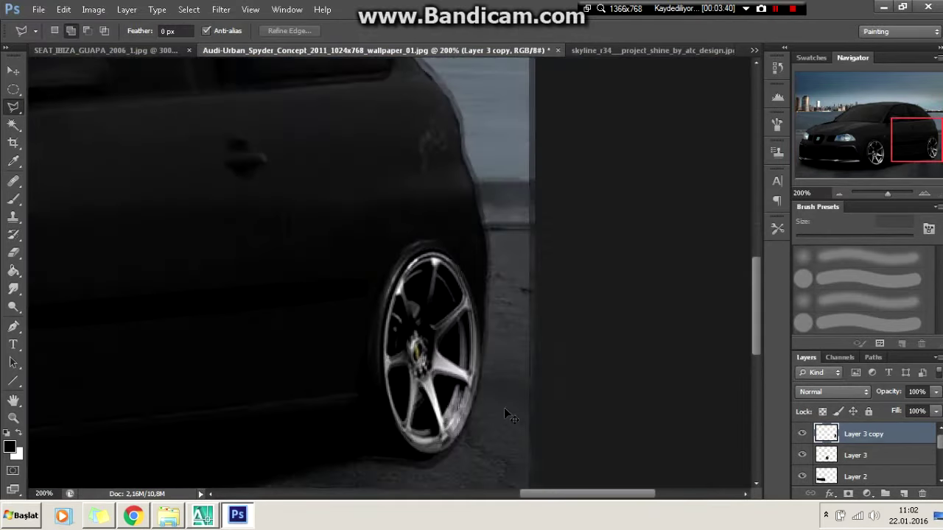
- Trace the rear arch with Layer 3 copy hidden, then erase the overlapping wheel parts
{"action": "left_click", "coordinate": [801, 434]}
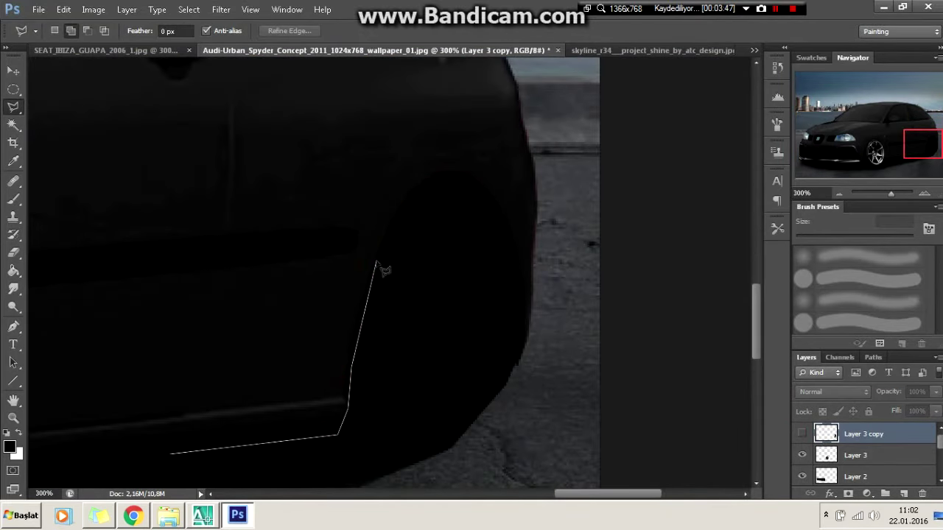
{"action": "left_click", "coordinate": [208, 108]}
{"action": "left_click", "coordinate": [802, 434]}
{"action": "right_click", "coordinate": [501, 171]}
{"action": "left_click", "coordinate": [516, 179]}
{"action": "key", "text": "e"}
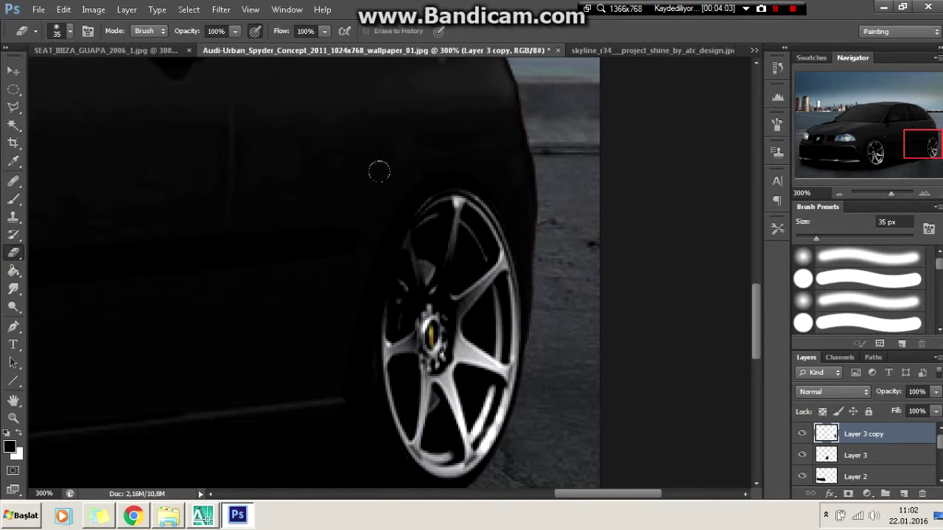
{"action": "key", "text": "ctrl+minus"}
{"action": "key", "text": "ctrl+minus"}
{"action": "scroll", "coordinate": [692, 322], "scroll_direction": "down", "scroll_amount": 3}
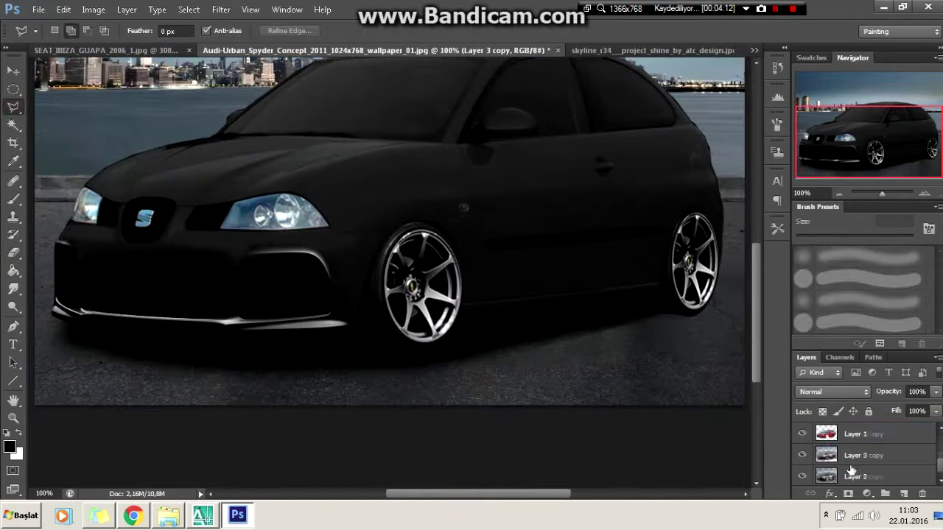
- Select the side skirt edge and erase the stray pixels there
{"action": "key", "text": "l"}
{"action": "double_click", "coordinate": [452, 356]}
{"action": "key", "text": "e"}
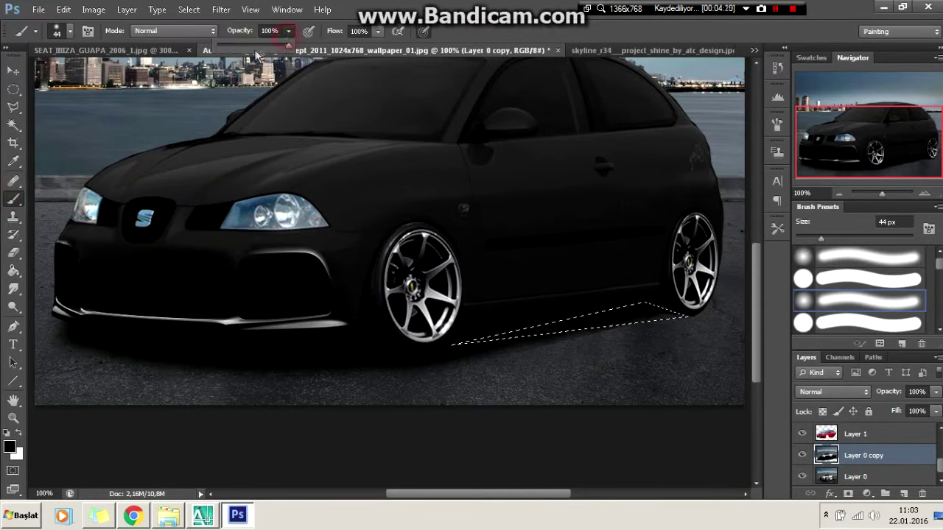
{"action": "key", "text": "ctrl+d"}
{"action": "key", "text": "l"}
{"action": "key", "text": "ctrl+minus"}
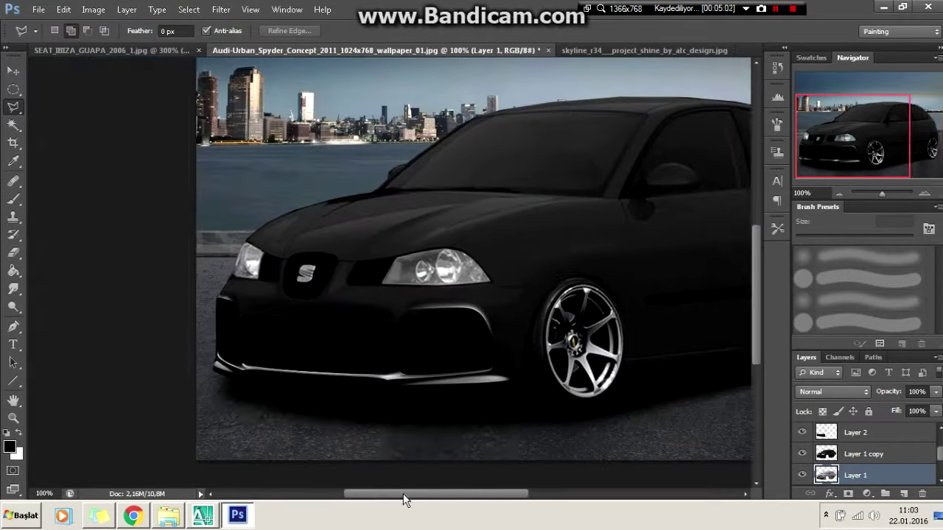
- Lasso the faint rear quarter panel mark and smudge it away on Layer 1 copy
{"action": "left_click_drag", "start_coordinate": [403, 493], "coordinate": [480, 506]}
{"action": "key", "text": "ctrl+plus"}
{"action": "key", "text": "ctrl+plus"}
{"action": "left_click", "coordinate": [527, 206]}
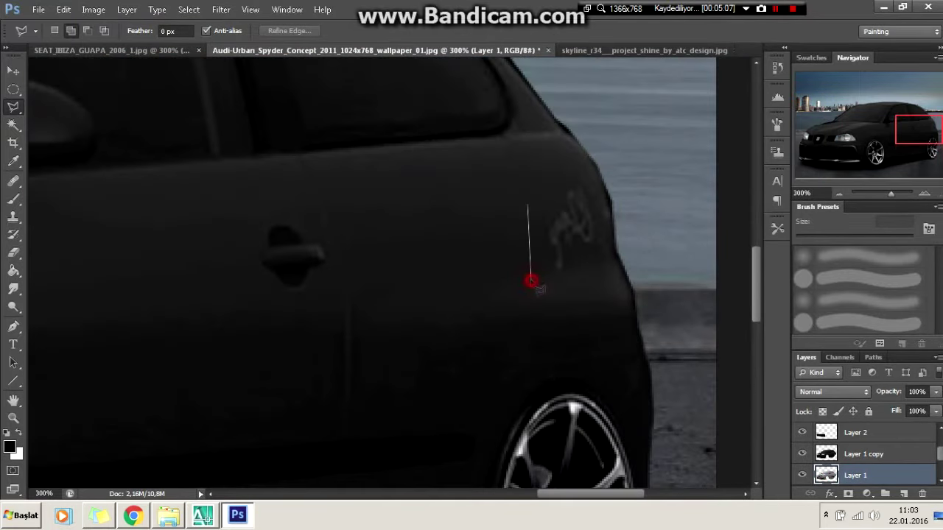
{"action": "double_click", "coordinate": [600, 177]}
{"action": "key", "text": "r"}
{"action": "left_click", "coordinate": [863, 454]}
{"action": "left_click_drag", "start_coordinate": [575, 221], "coordinate": [605, 210]}
{"action": "key", "text": "ctrl+d"}
{"action": "key", "text": "l"}
{"action": "left_click_drag", "start_coordinate": [13, 289], "coordinate": [51, 288]}
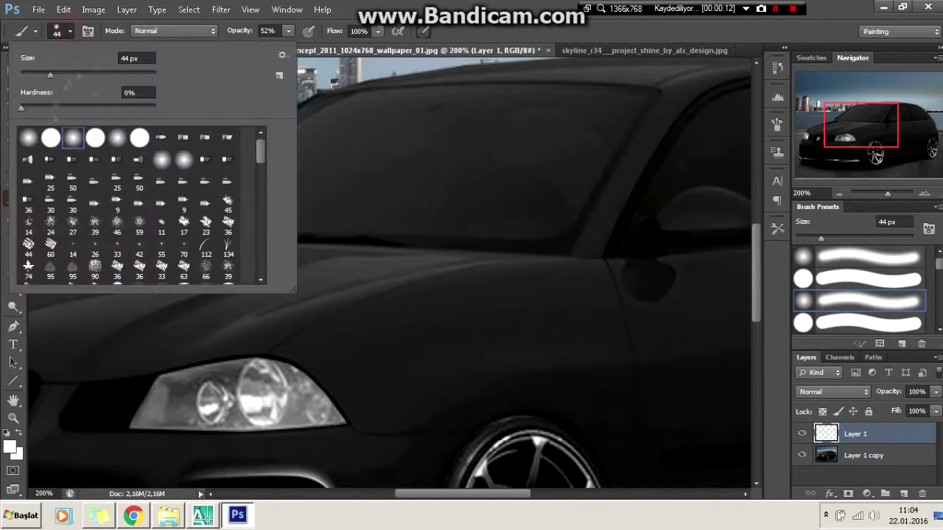
- Paint the ring with a hard round brush and give it Outer Glow at opacity 100, size 35
{"action": "left_click", "coordinate": [95, 138]}
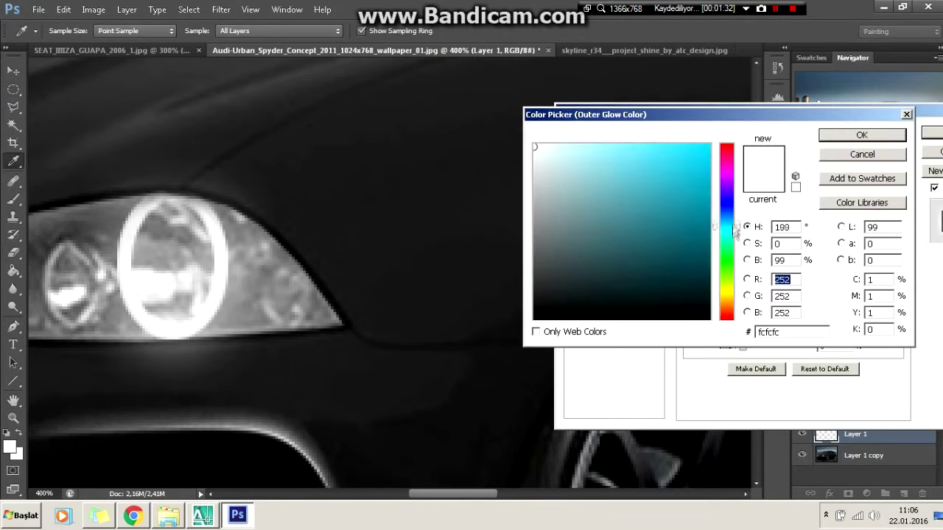
{"action": "left_click_drag", "start_coordinate": [794, 170], "coordinate": [810, 171]}
{"action": "left_click", "coordinate": [830, 257]}
{"action": "left_click_drag", "start_coordinate": [752, 272], "coordinate": [762, 272]}
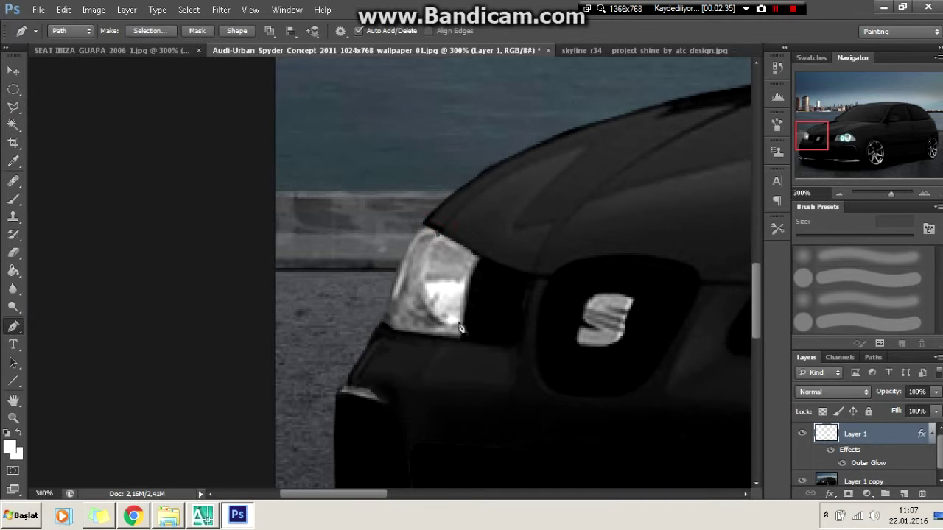
- Select the headlight ring with a slightly rotated elliptical marquee
{"action": "key", "text": "m"}
{"action": "mouse_move", "coordinate": [424, 233]}
{"action": "left_mouse_down"}
{"action": "mouse_move", "coordinate": [488, 324]}
{"action": "mouse_move", "coordinate": [495, 287]}
{"action": "mouse_move", "coordinate": [457, 208]}
{"action": "left_mouse_up"}
{"action": "right_click", "coordinate": [504, 293]}
{"action": "key", "text": "e"}
{"action": "key", "text": "m"}
{"action": "right_click", "coordinate": [439, 284]}
{"action": "left_click", "coordinate": [472, 422]}
{"action": "left_click_drag", "start_coordinate": [496, 193], "coordinate": [501, 197]}
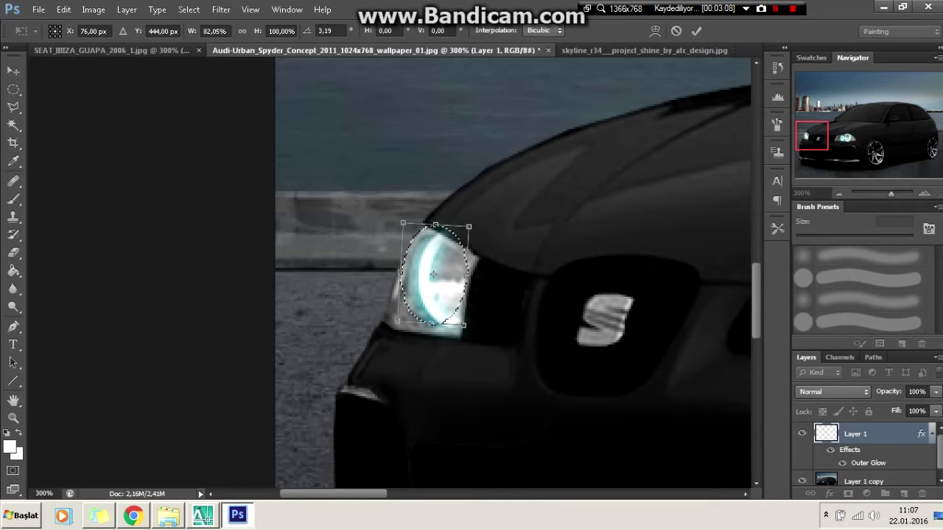
{"action": "left_click", "coordinate": [695, 31]}
- Copy the ring to its own layer and move it into the far headlight
{"action": "key", "text": "ctrl+plus"}
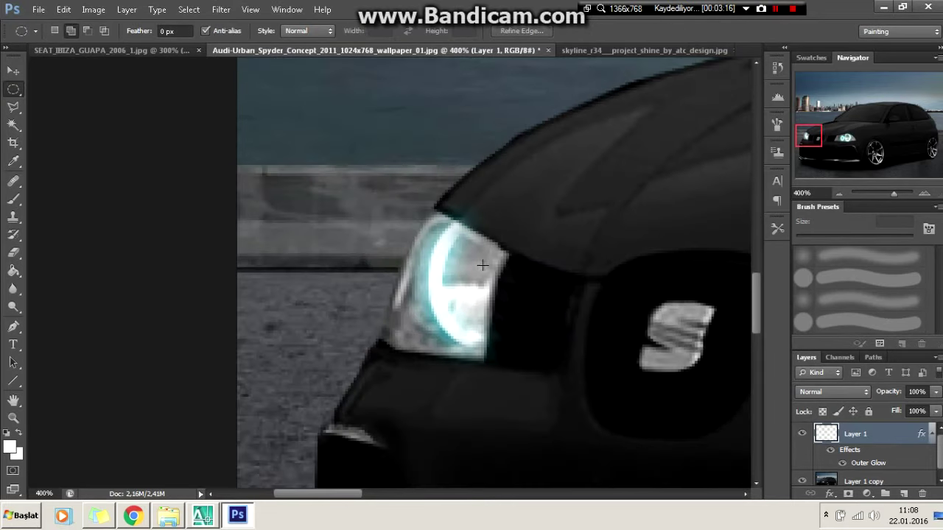
{"action": "right_click", "coordinate": [452, 295]}
{"action": "key", "text": "ctrl+j"}
{"action": "key", "text": "ctrl+t"}
{"action": "left_click_drag", "start_coordinate": [448, 267], "coordinate": [421, 221]}
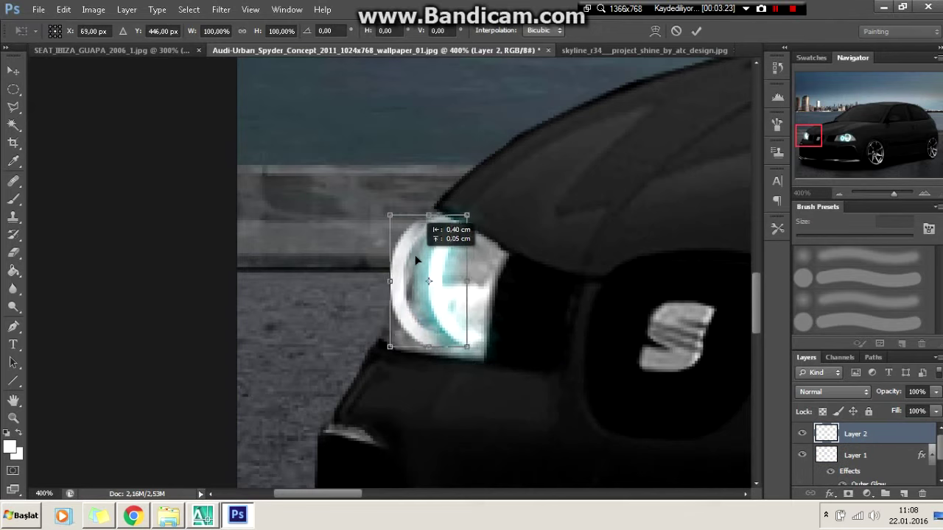
{"action": "left_click_drag", "start_coordinate": [429, 286], "coordinate": [446, 286]}
{"action": "left_click", "coordinate": [695, 31]}
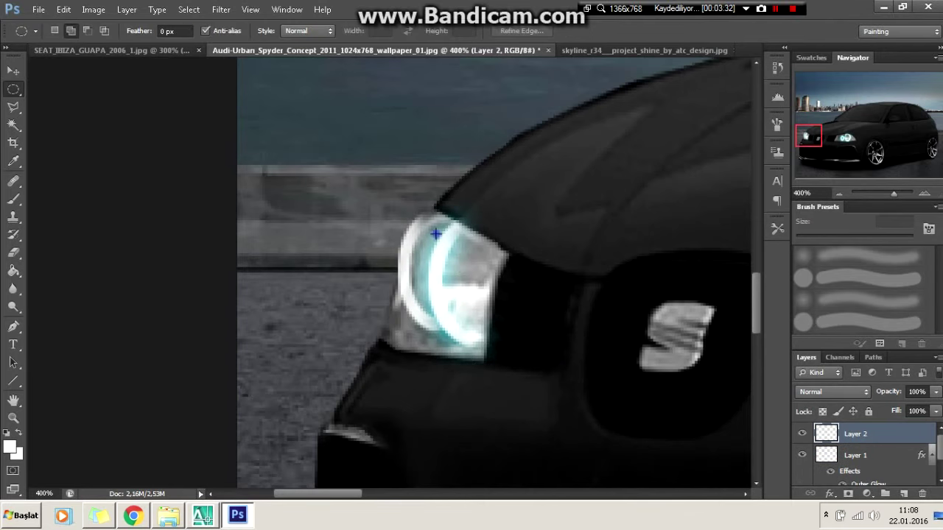
- Apply a perspective transform so the ring matches the far headlight's angle
{"action": "key", "text": "ctrl+t"}
{"action": "right_click", "coordinate": [457, 221]}
{"action": "left_click", "coordinate": [505, 297]}
{"action": "left_click_drag", "start_coordinate": [463, 212], "coordinate": [459, 210]}
{"action": "key", "text": "Return"}
{"action": "key", "text": "ctrl+minus"}
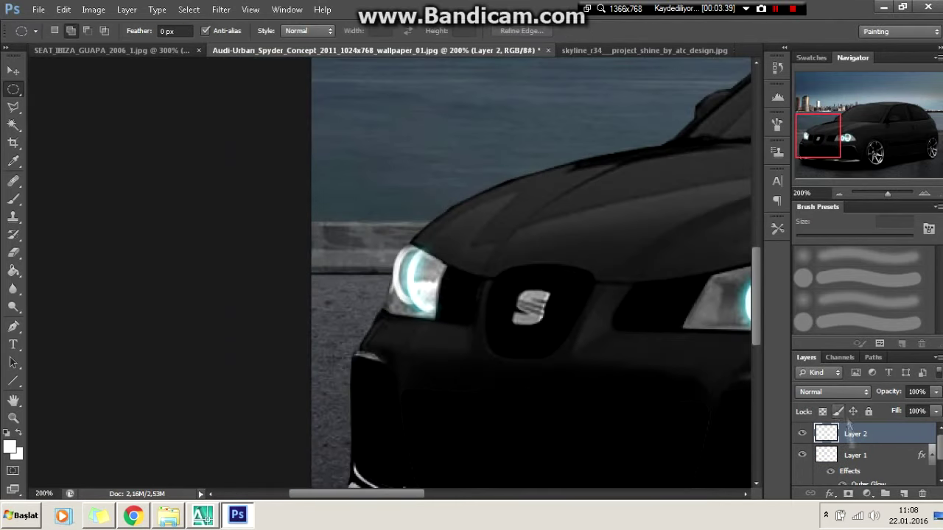
- Set the copied ring's Outer Glow colour to deep cyan 00a5db
{"action": "double_click", "coordinate": [855, 434]}
{"action": "left_click", "coordinate": [590, 318]}
{"action": "left_click", "coordinate": [696, 243]}
{"action": "left_click_drag", "start_coordinate": [737, 235], "coordinate": [740, 225]}
{"action": "left_click", "coordinate": [543, 148]}
{"action": "left_click", "coordinate": [709, 168]}
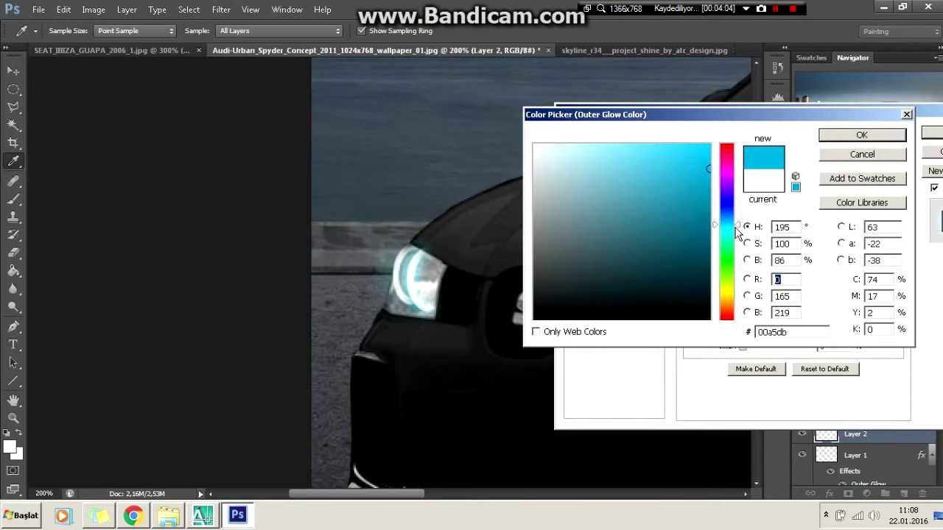
{"action": "left_click", "coordinate": [862, 134]}
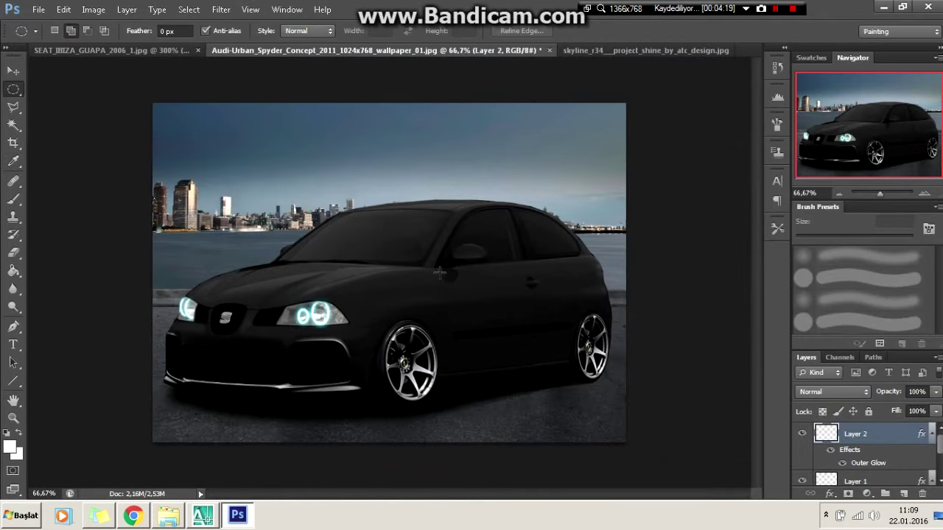
{"action": "scroll", "coordinate": [853, 481], "scroll_direction": "down", "scroll_amount": 2}
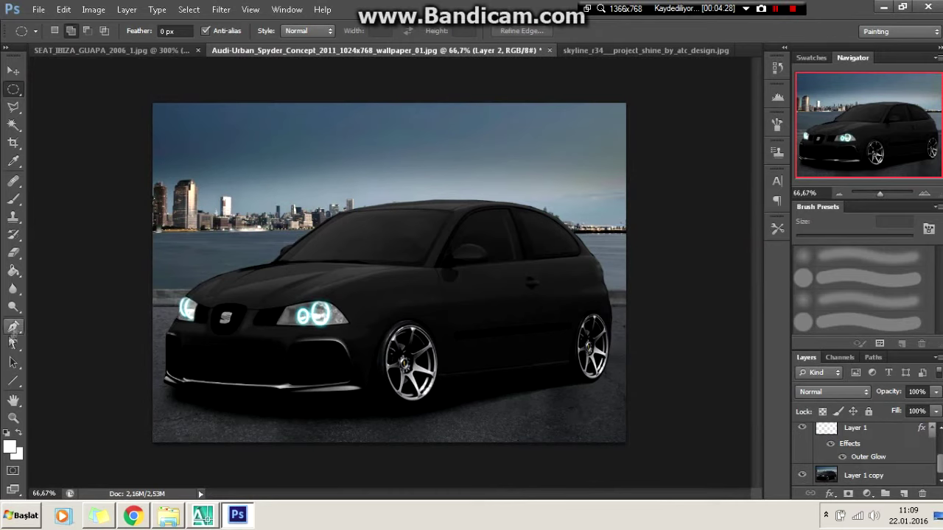
- Draw a pen path under the car and turn it into a selection
{"action": "left_click", "coordinate": [13, 326]}
{"action": "left_click_drag", "start_coordinate": [420, 389], "coordinate": [245, 431]}
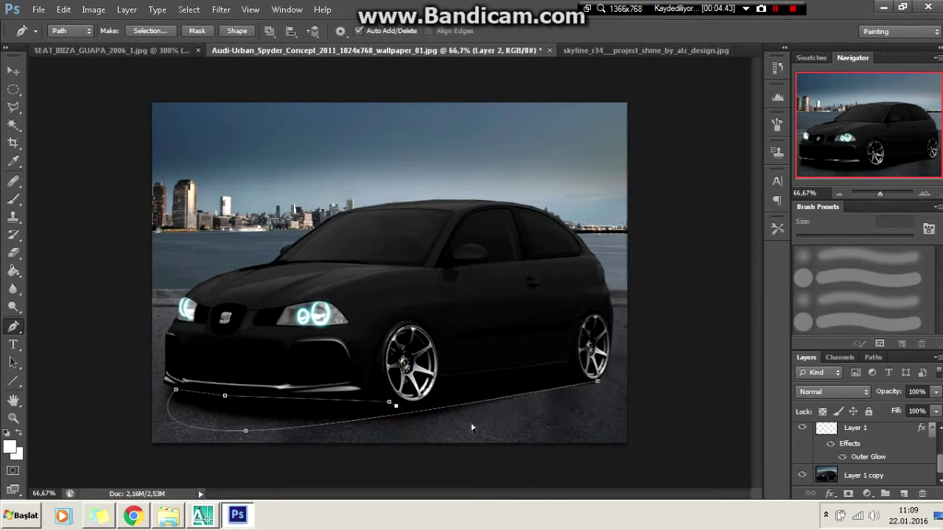
{"action": "scroll", "coordinate": [368, 381], "scroll_direction": "up", "scroll_amount": 2}
{"action": "scroll", "coordinate": [644, 340], "scroll_direction": "right", "scroll_amount": 5}
{"action": "left_click", "coordinate": [650, 311]}
{"action": "right_click", "coordinate": [632, 320]}
{"action": "left_click", "coordinate": [669, 140]}
{"action": "left_click", "coordinate": [543, 145]}
{"action": "scroll", "coordinate": [543, 146], "scroll_direction": "down", "scroll_amount": 2}
- Paint a soft black shadow under the car with a 180 px brush at 11%
{"action": "left_click", "coordinate": [14, 199]}
{"action": "left_click", "coordinate": [7, 433]}
{"action": "left_click", "coordinate": [70, 31]}
{"action": "left_click", "coordinate": [863, 475]}
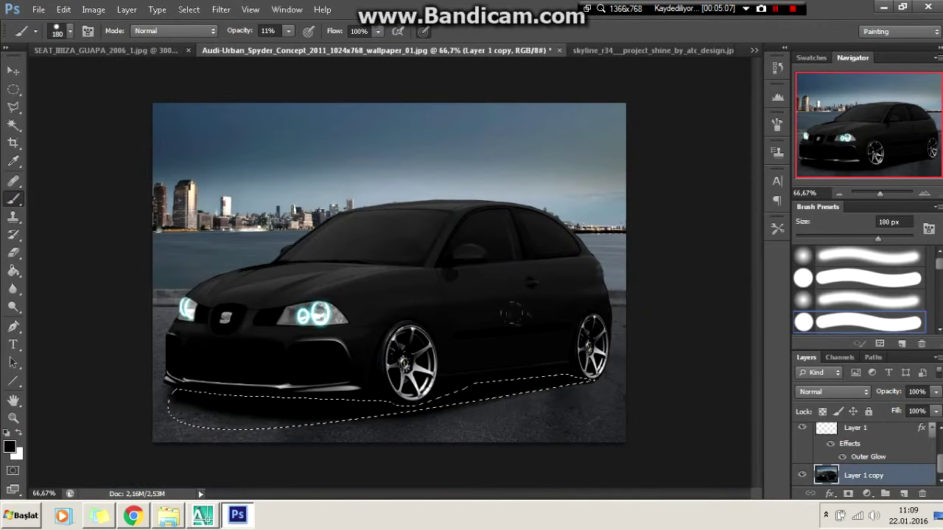
{"action": "key", "text": "l"}
{"action": "key", "text": "ctrl+d"}
{"action": "scroll", "coordinate": [438, 211], "scroll_direction": "down", "scroll_amount": 2}
{"action": "key", "text": "ctrl+shift+d"}
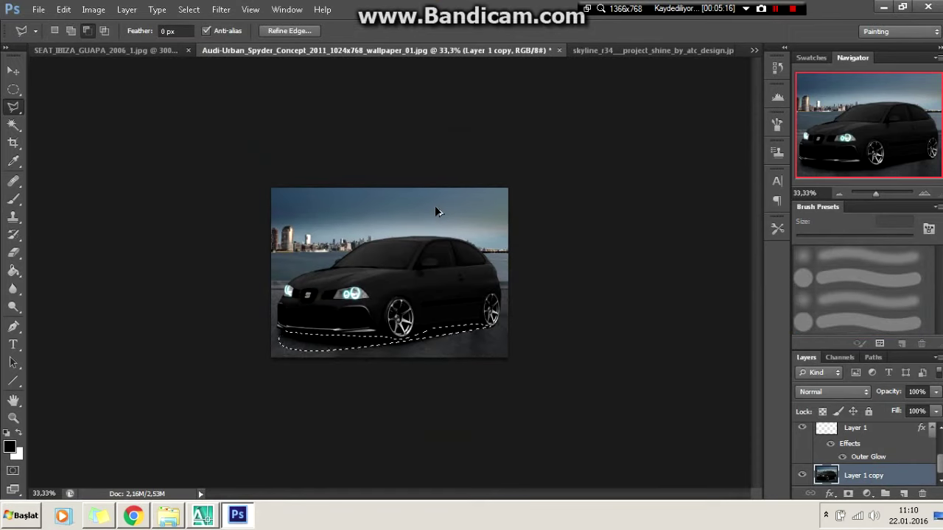
- Merge the visible layers and add a new empty layer on top
{"action": "key", "text": "ctrl+shift+alt+n"}
{"action": "key", "text": "p"}
{"action": "scroll", "coordinate": [659, 284], "scroll_direction": "up", "scroll_amount": 2}
{"action": "right_click", "coordinate": [854, 434]}
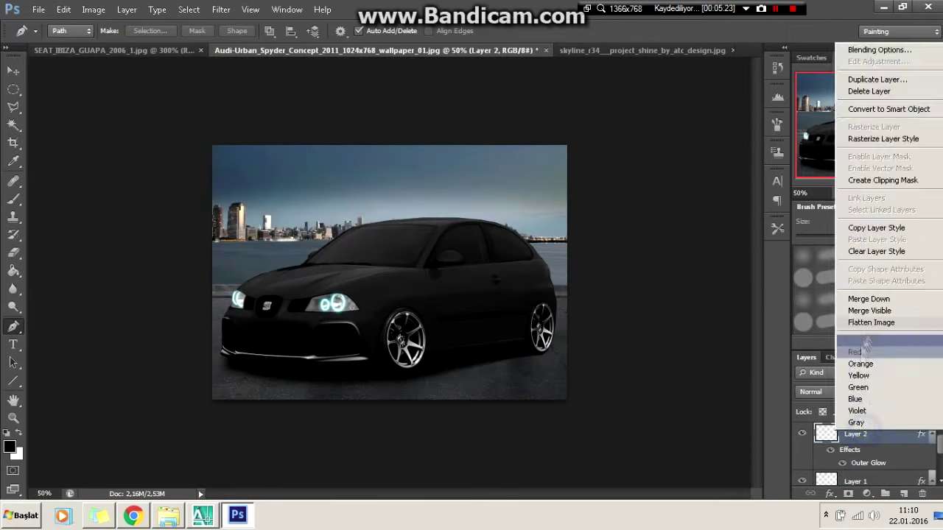
{"action": "left_click", "coordinate": [840, 312]}
{"action": "key", "text": "ctrl+shift+alt+n"}
{"action": "key", "text": "ctrl+minus"}
- Fill the new layer with blue at 11% opacity and change its blend mode
{"action": "left_click", "coordinate": [13, 270]}
{"action": "left_click", "coordinate": [9, 447]}
{"action": "left_click", "coordinate": [703, 97]}
{"action": "left_click", "coordinate": [858, 131]}
{"action": "key", "text": "alt+BackSpace"}
{"action": "left_click_drag", "start_coordinate": [888, 391], "coordinate": [879, 406]}
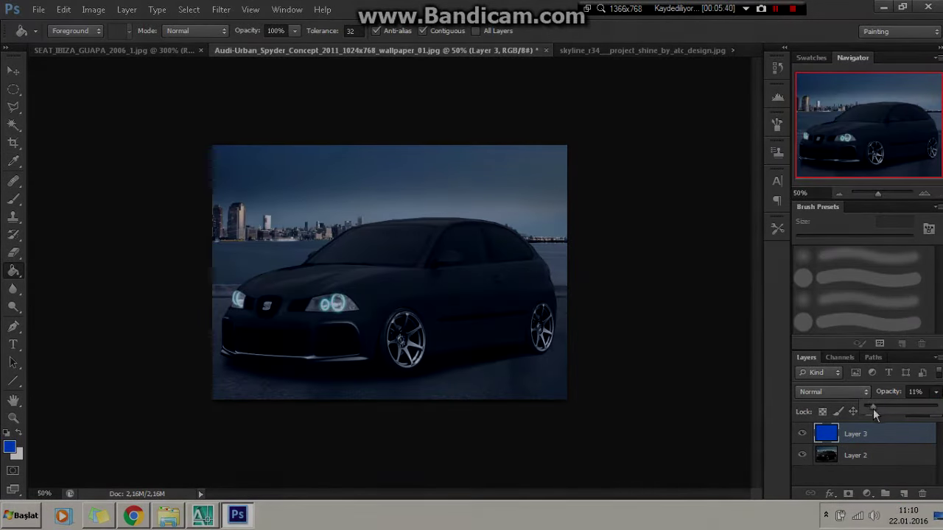
{"action": "left_click", "coordinate": [833, 392]}
{"action": "left_click", "coordinate": [821, 107]}
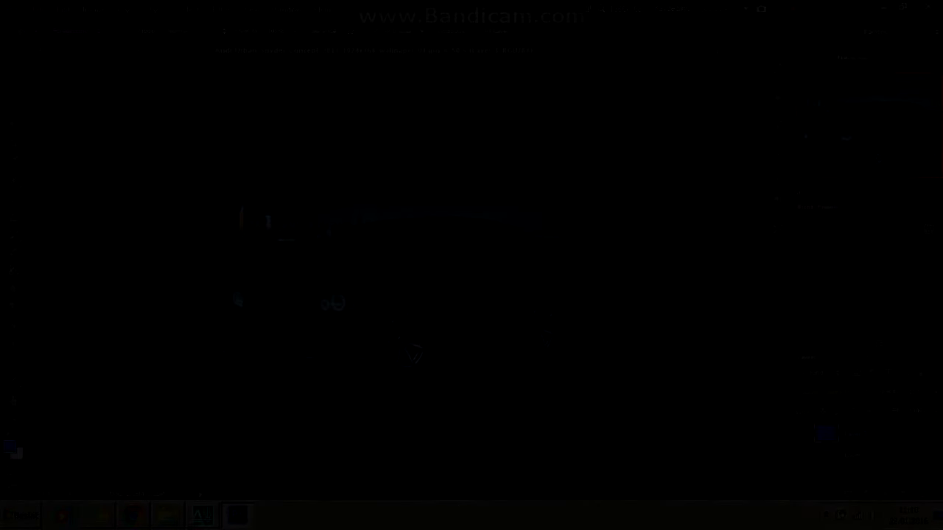